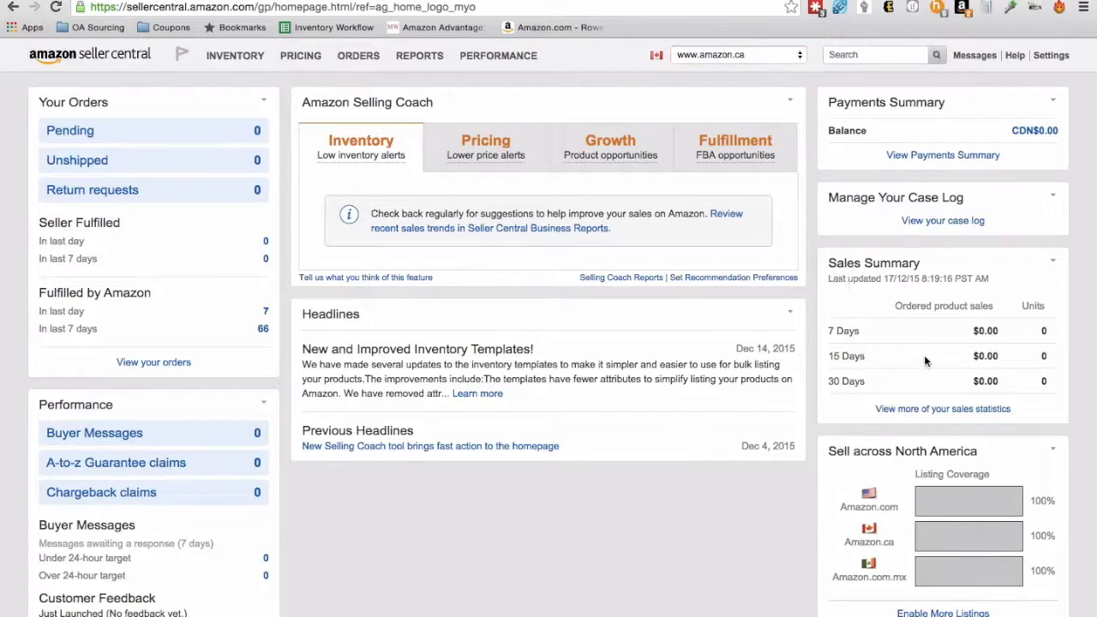
Review the sales summary and the available marketplaces on the Seller Central home page.
left_click_drag(933, 329, 871, 319)
left_click(865, 320)
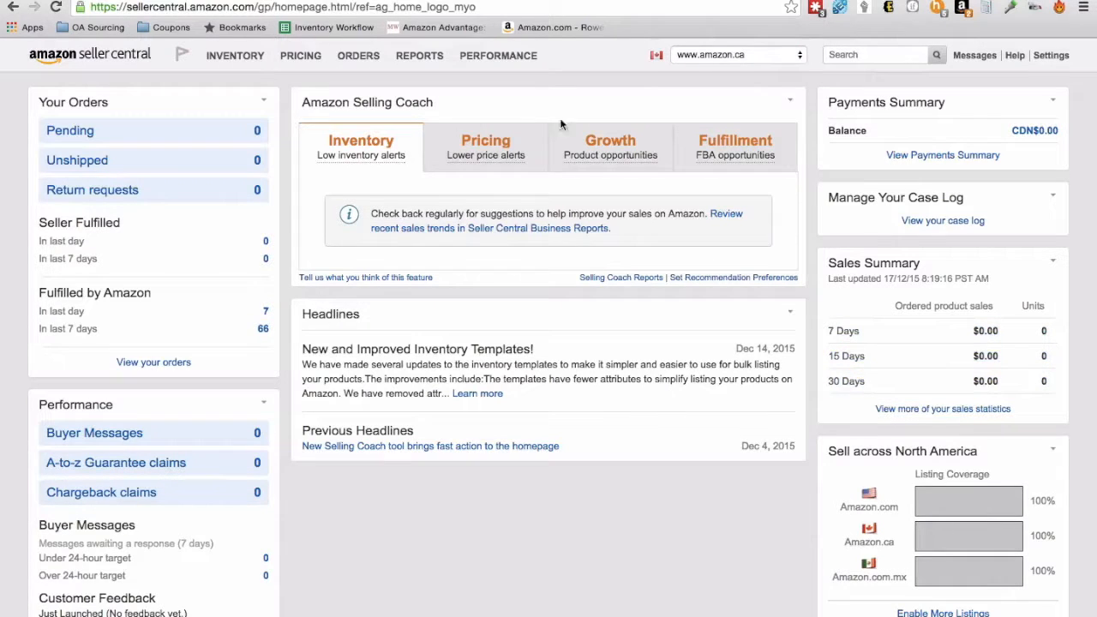
left_click(800, 56)
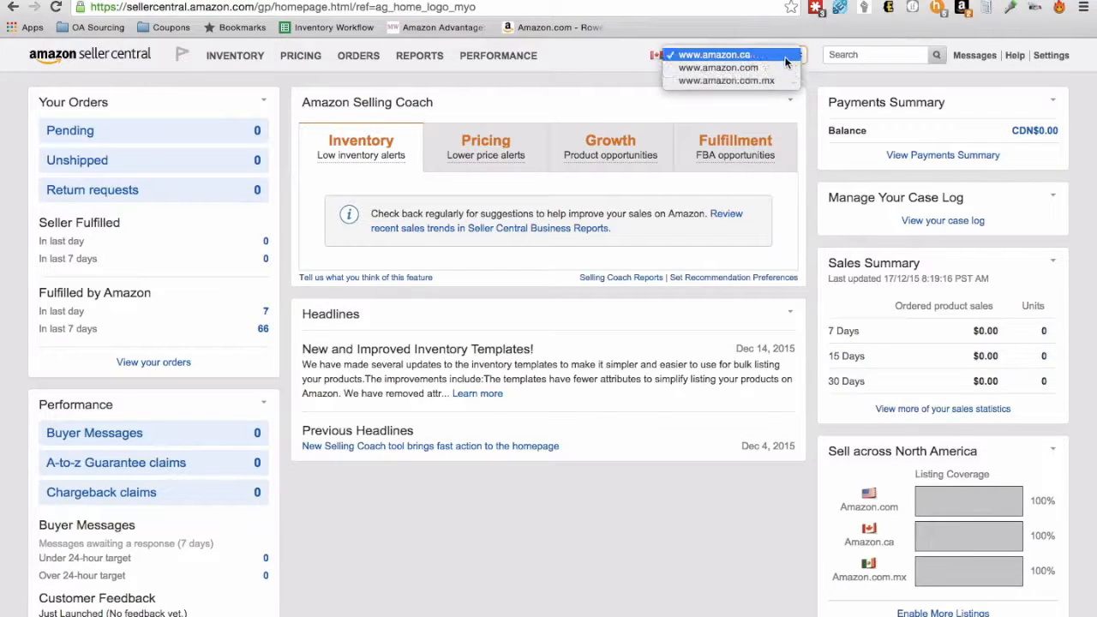
left_click(629, 74)
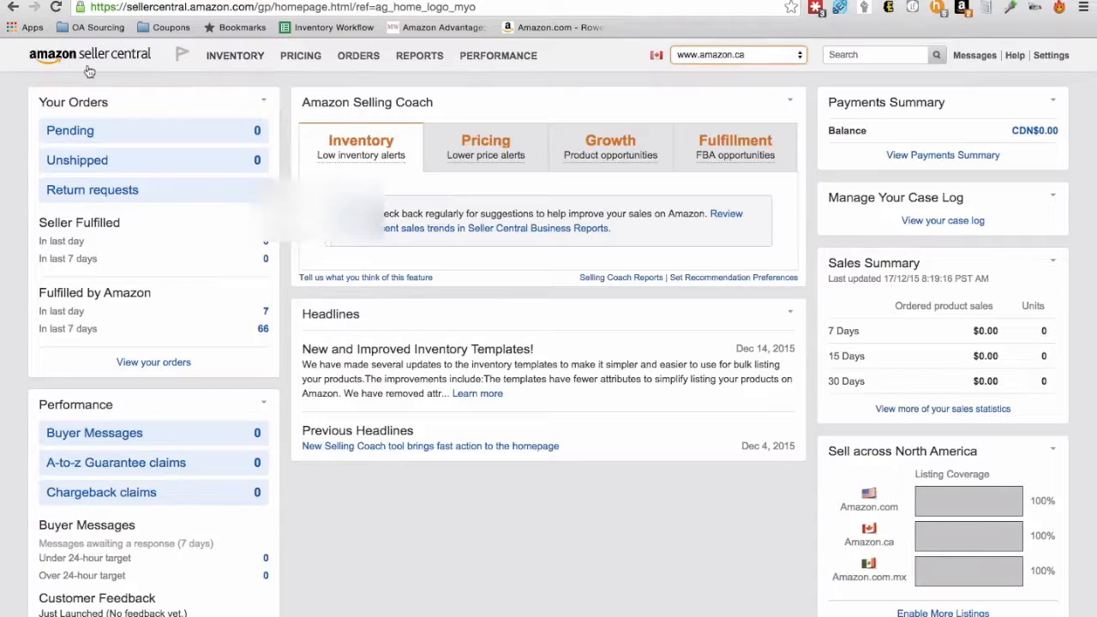
mouse_move(257, 57)
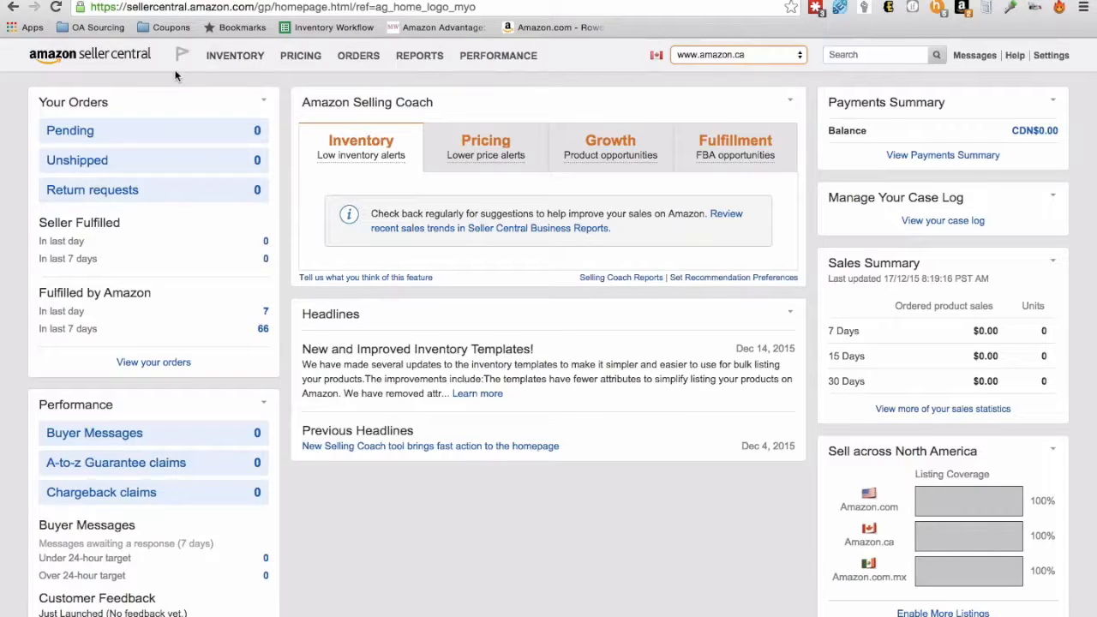
mouse_move(487, 82)
Switch to the Amazon.ca page of the Destiny Limited Edition Xbox 360 game and check its title and price.
left_click(454, 1)
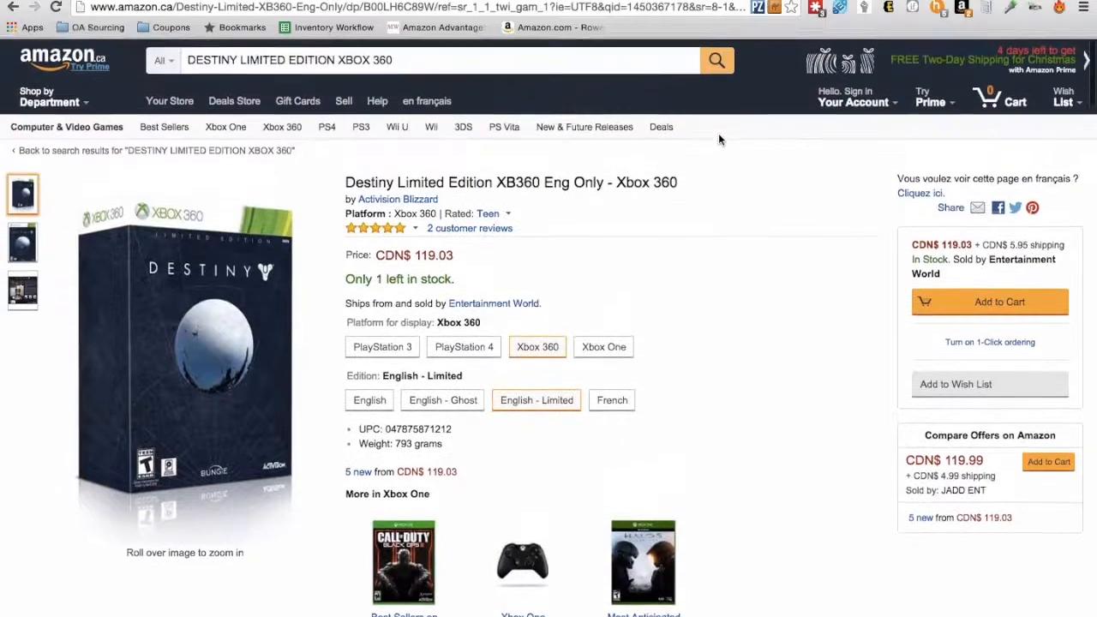
triple_click(435, 182)
left_click(643, 249)
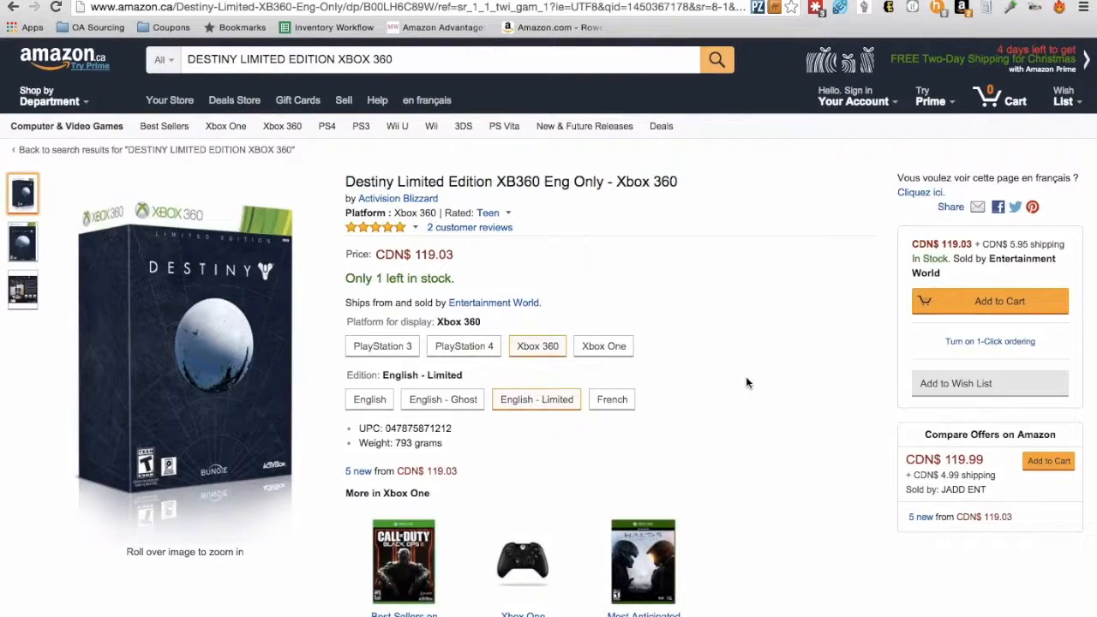
left_click_drag(454, 255, 495, 250)
left_click(352, 246)
left_click(495, 251)
Examine the game's Amazon Bestsellers Rank in the product details.
scroll(699, 322, "down", 15)
scroll(699, 322, "down", 4)
scroll(698, 320, "up", 1)
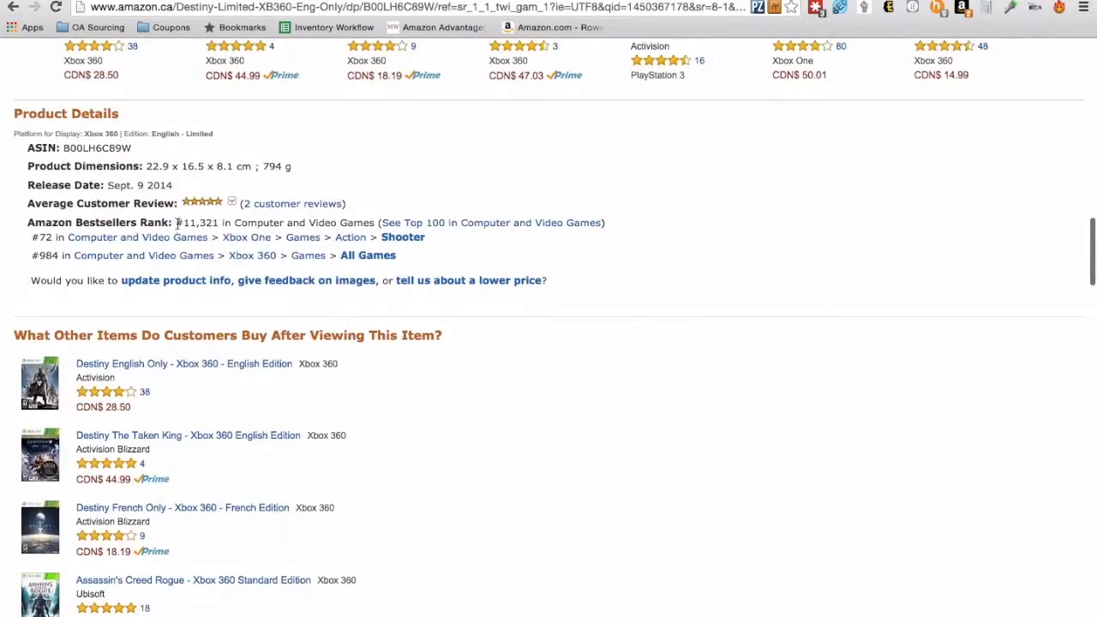
left_click_drag(179, 223, 50, 217)
left_click(49, 217)
scroll(50, 217, "up", 15)
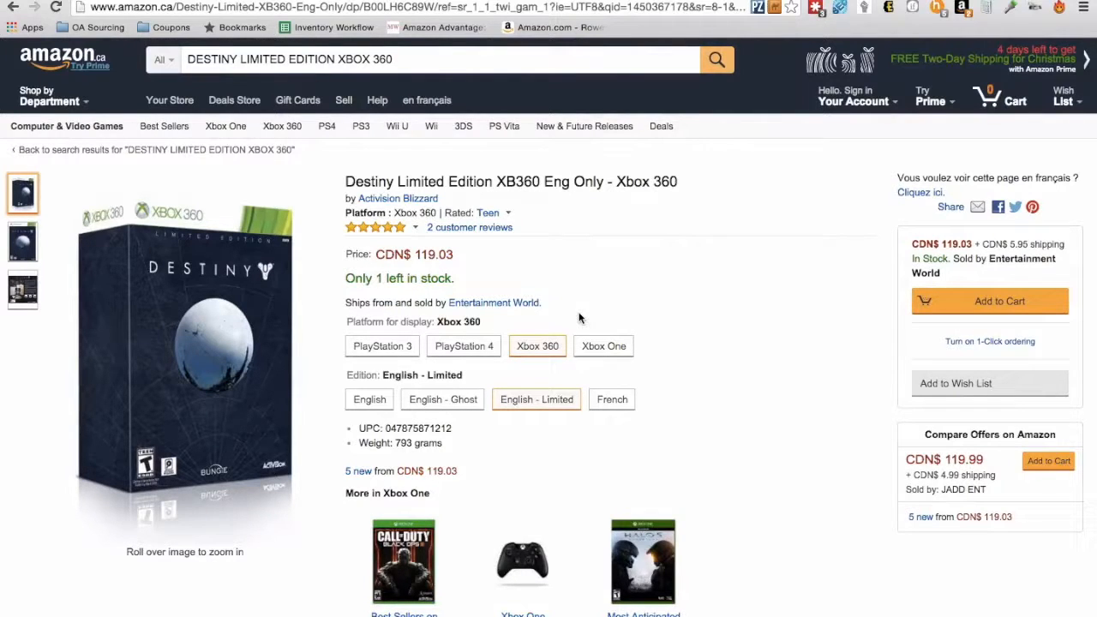
Recheck the game's selling price on its Amazon.ca product page.
left_click_drag(438, 254, 469, 258)
left_click(346, 248)
left_click(469, 258)
left_click_drag(459, 255, 340, 252)
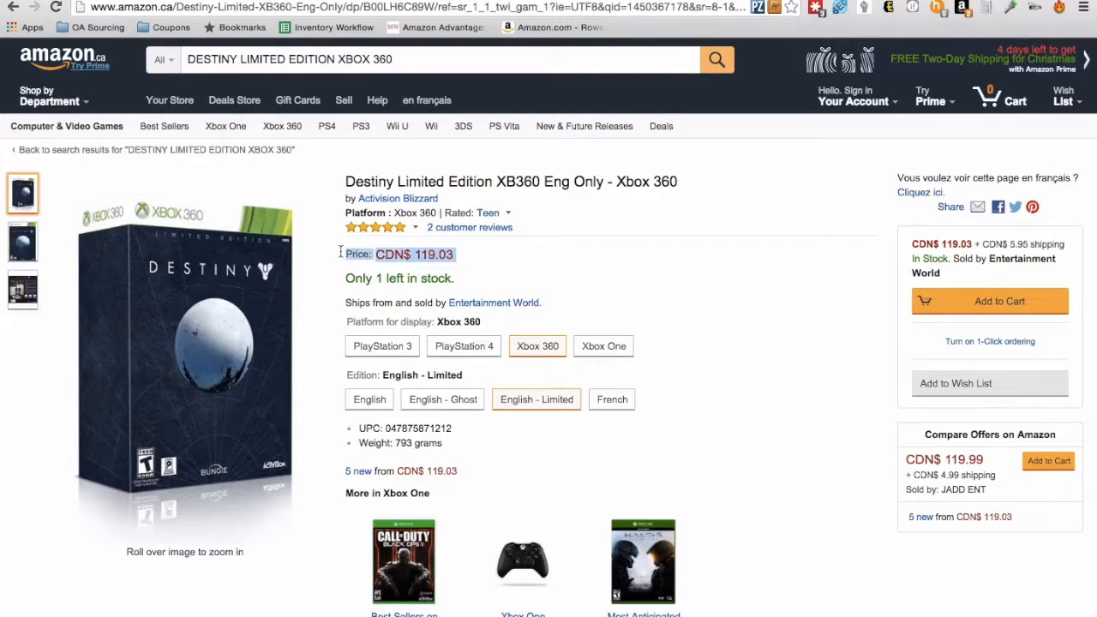
left_click(340, 252)
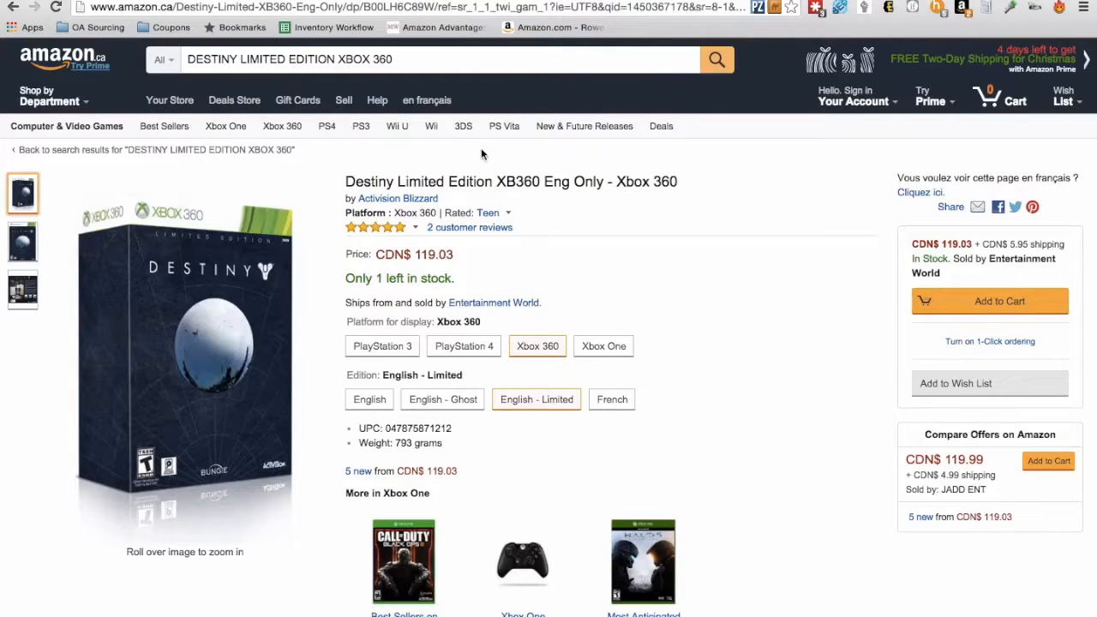
scroll(582, 304, "down", 1)
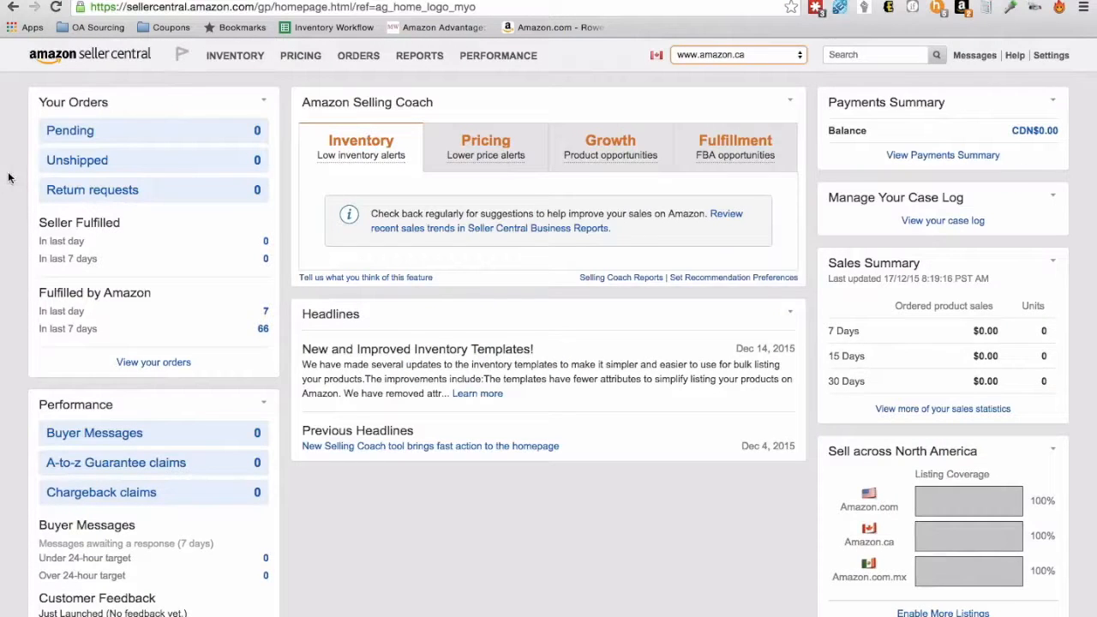
left_click(755, 58)
left_click(752, 57)
mouse_move(232, 55)
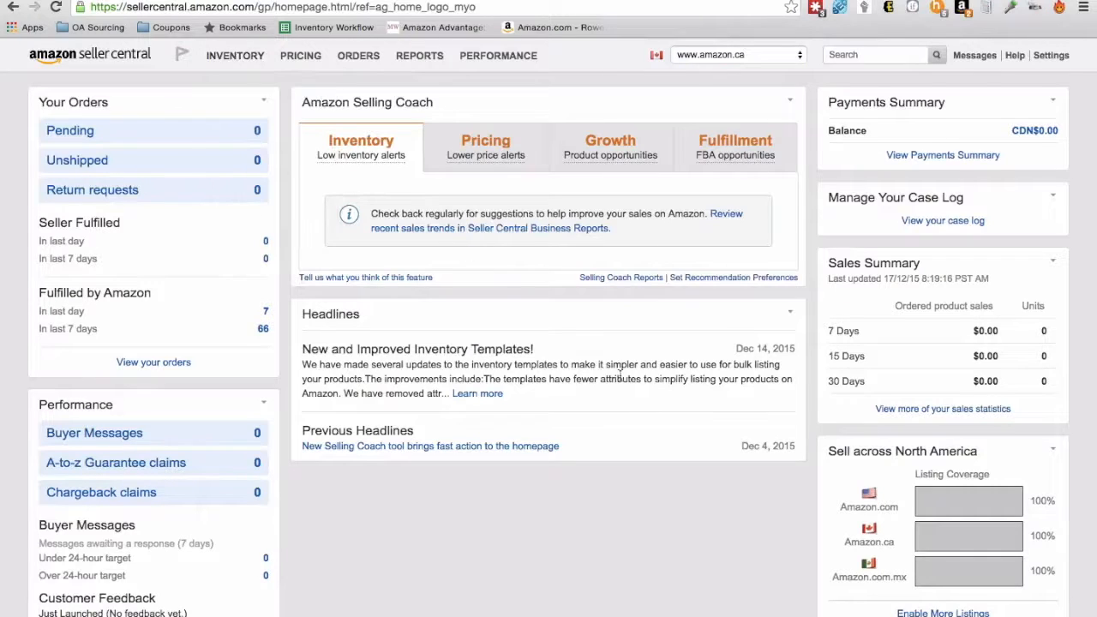
mouse_move(961, 529)
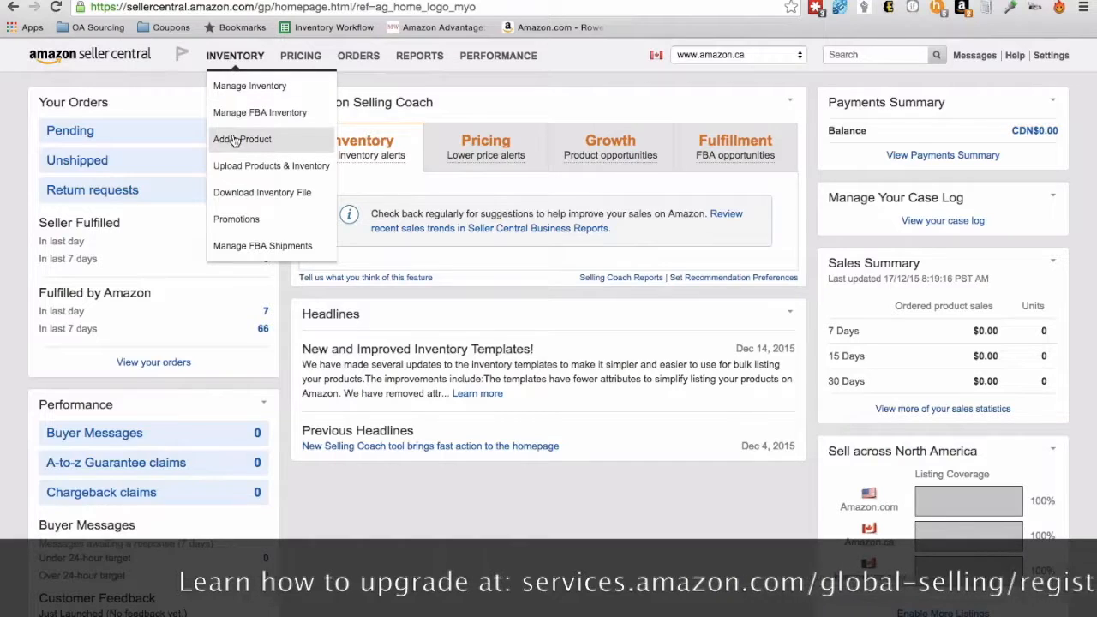
left_click(286, 141)
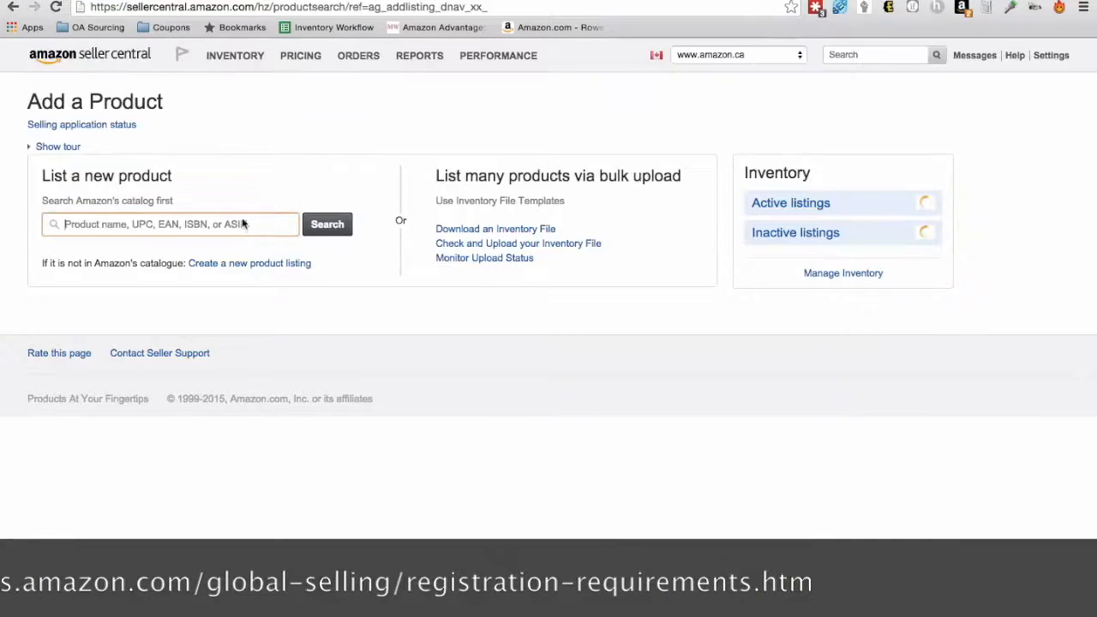
type("047")
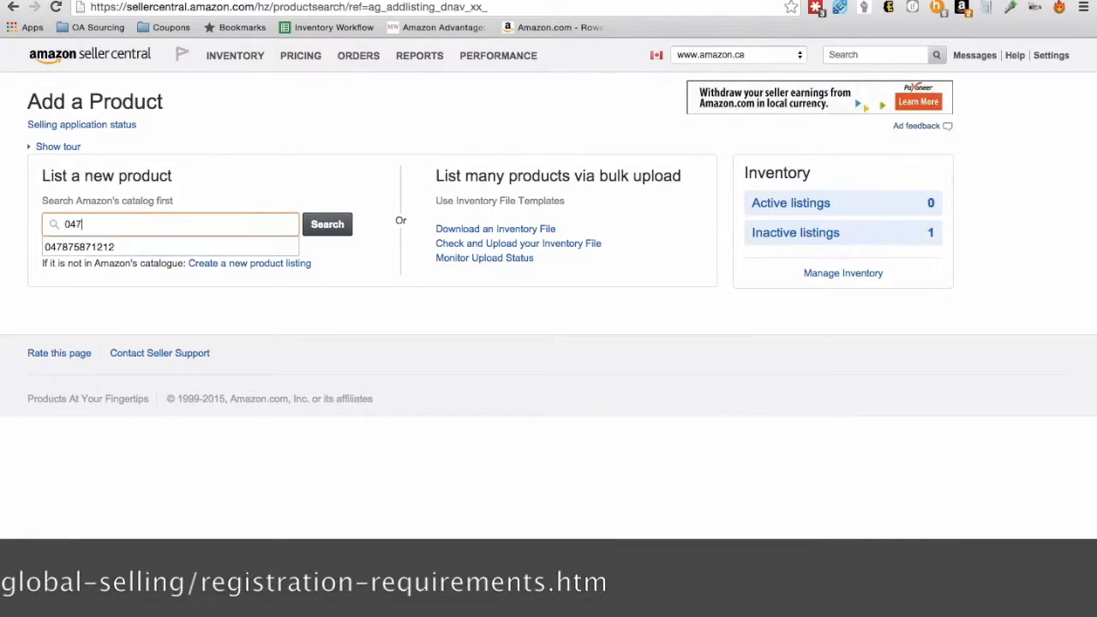
type("875")
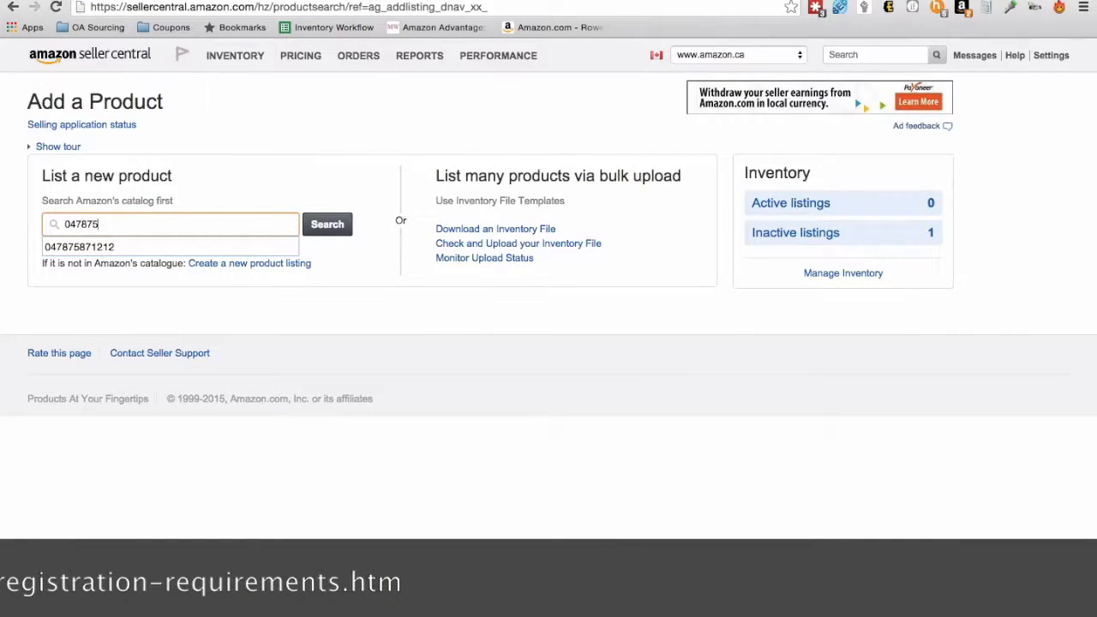
type("871212")
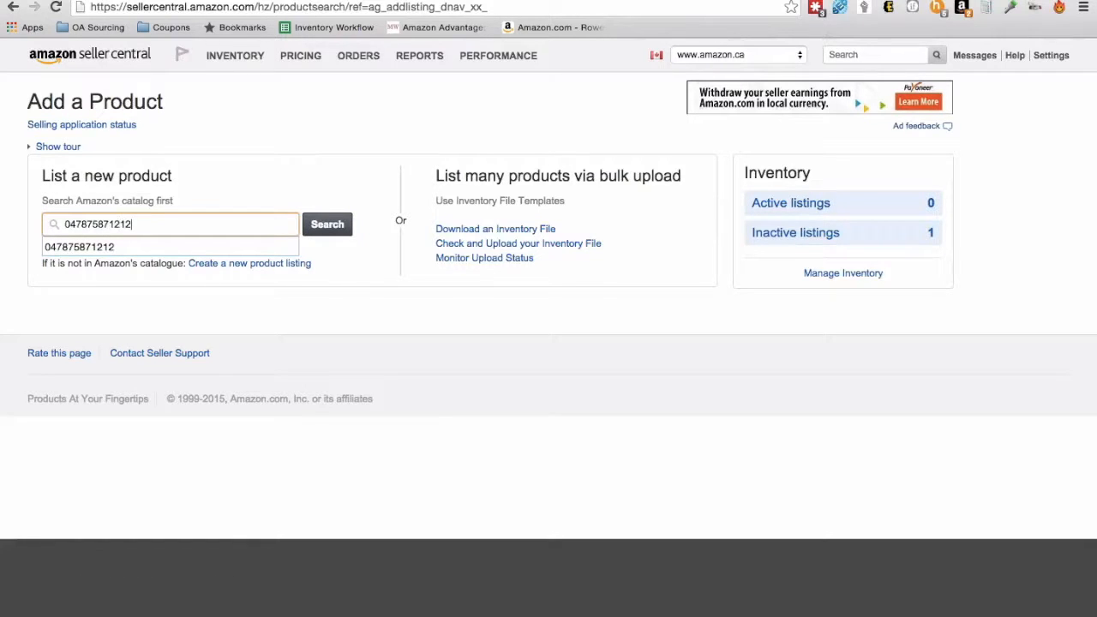
left_click(340, 221)
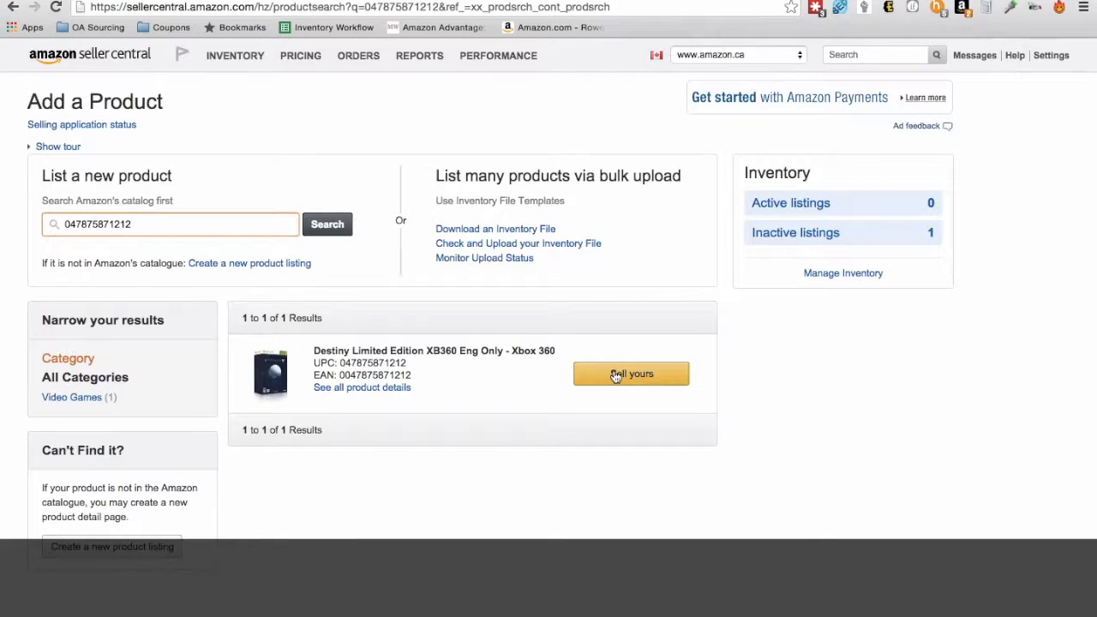
Start a listing for the found Destiny Limited Edition Xbox 360 game and set its standard price to CDN$ 139.95.
left_click(616, 377)
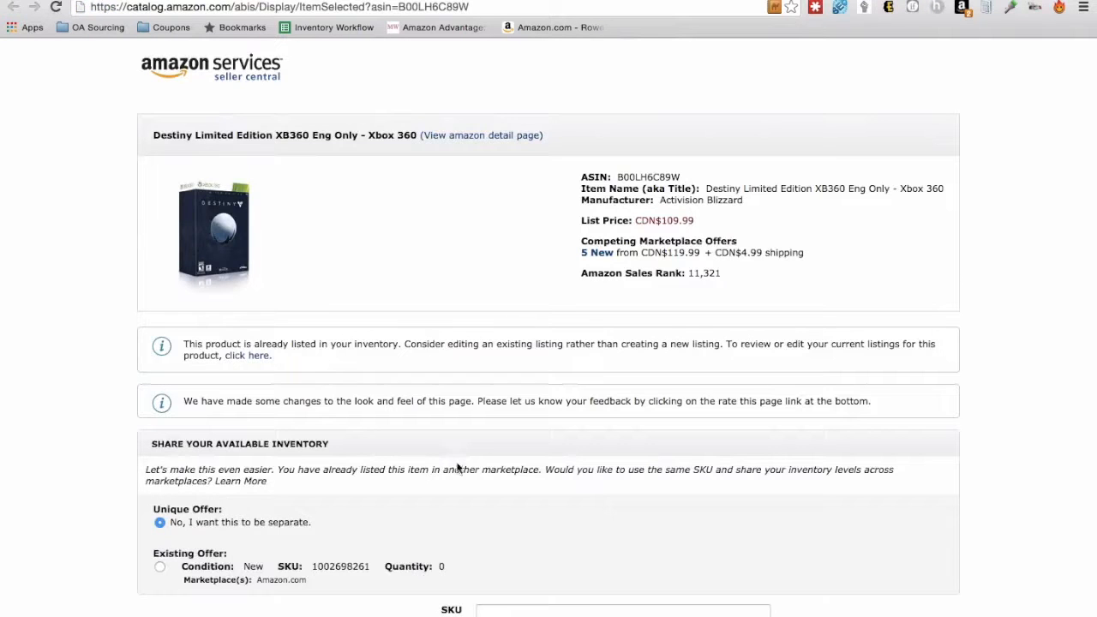
scroll(49, 442, "down", 4)
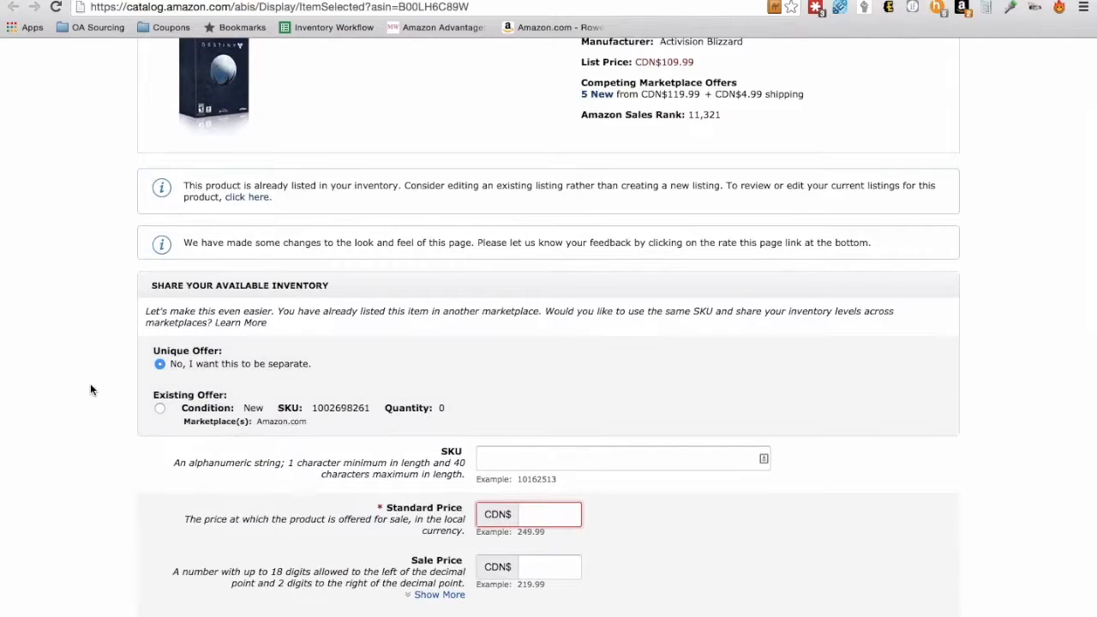
scroll(90, 383, "down", 5)
scroll(90, 390, "down", 2)
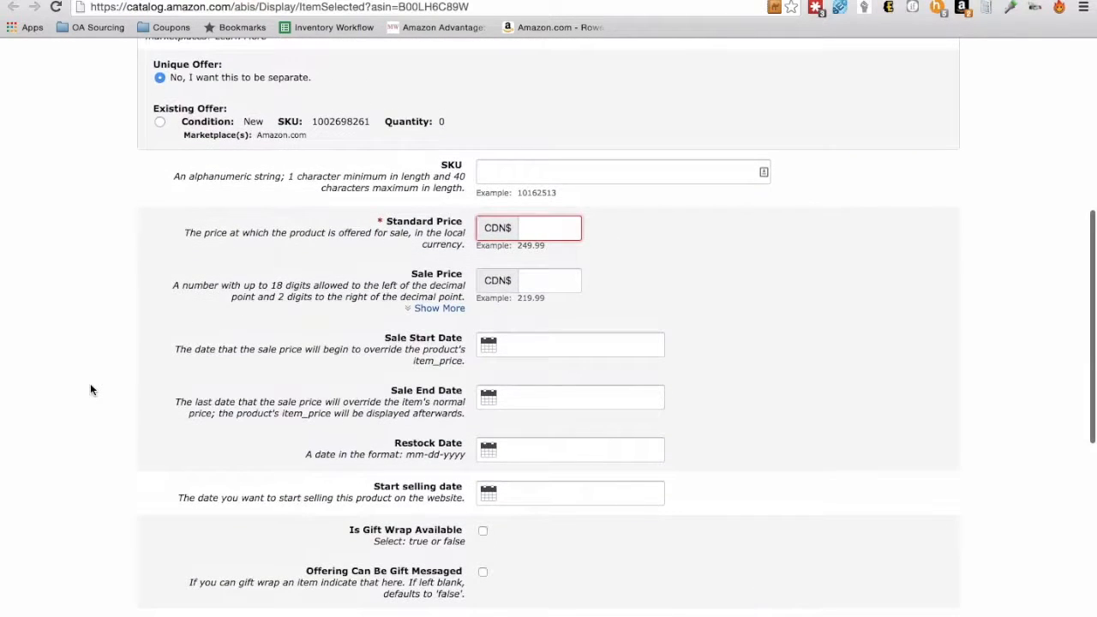
scroll(90, 387, "down", 1)
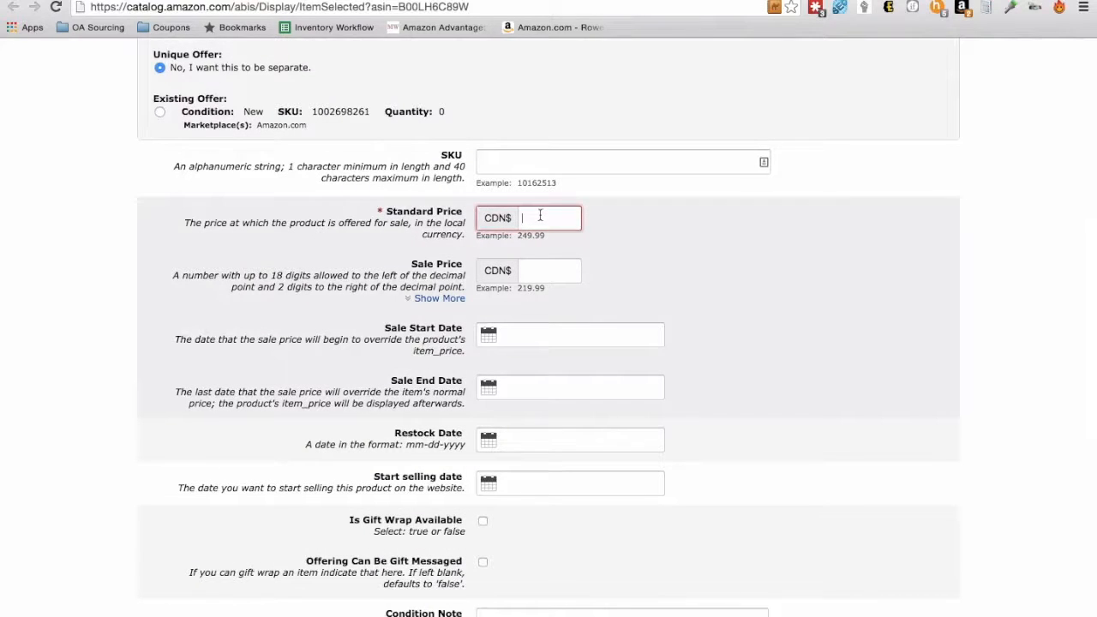
type("139")
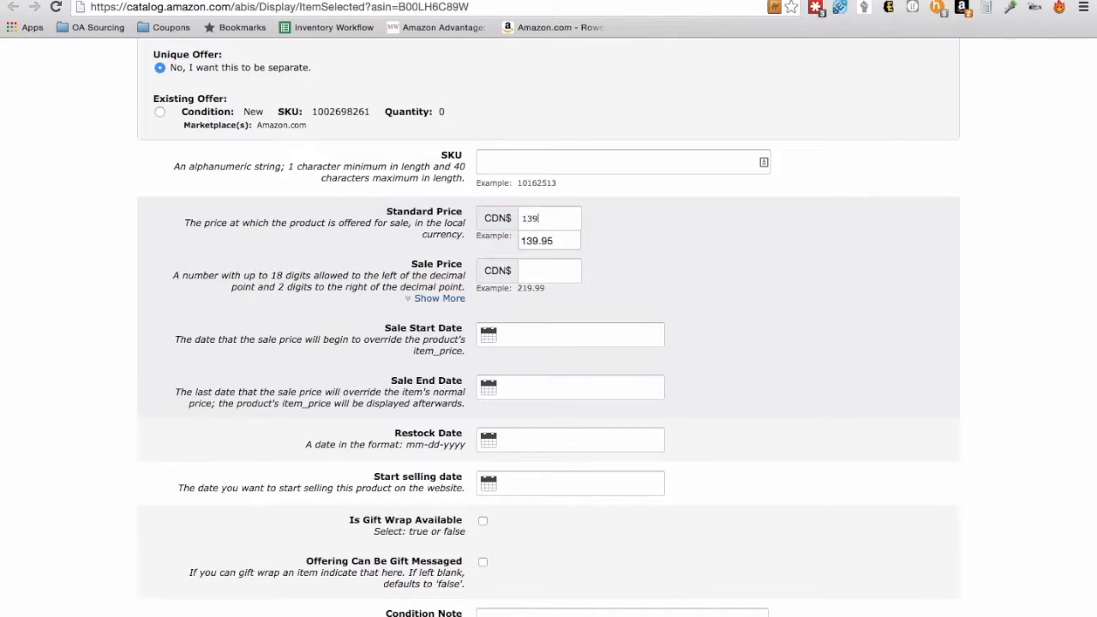
left_click(52, 232)
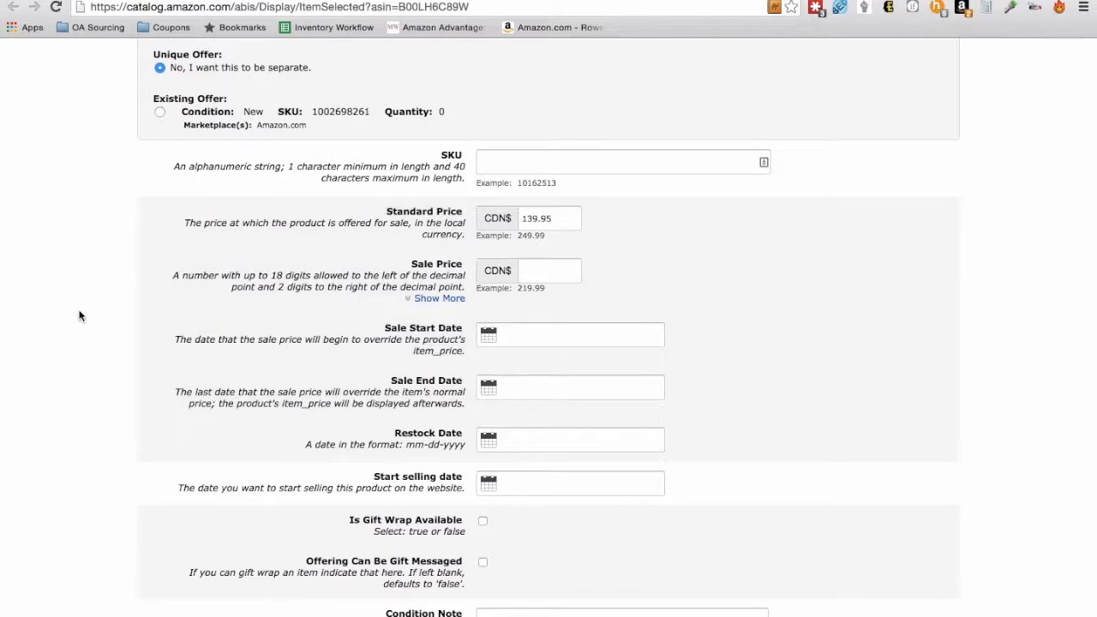
Set the listing's condition to New.
scroll(79, 316, "down", 10)
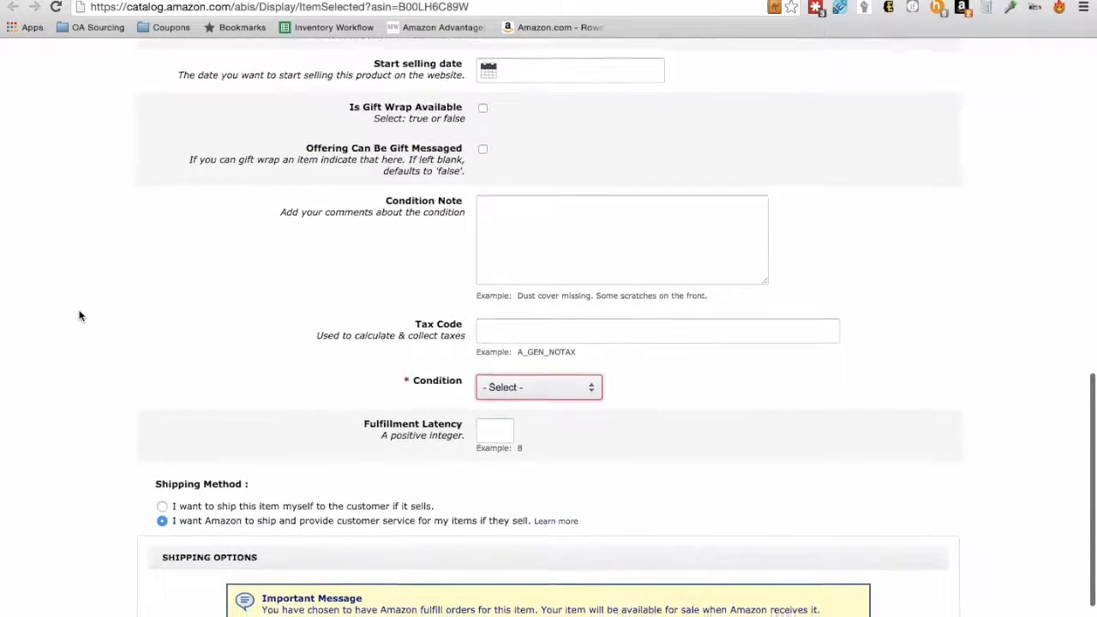
left_click(530, 334)
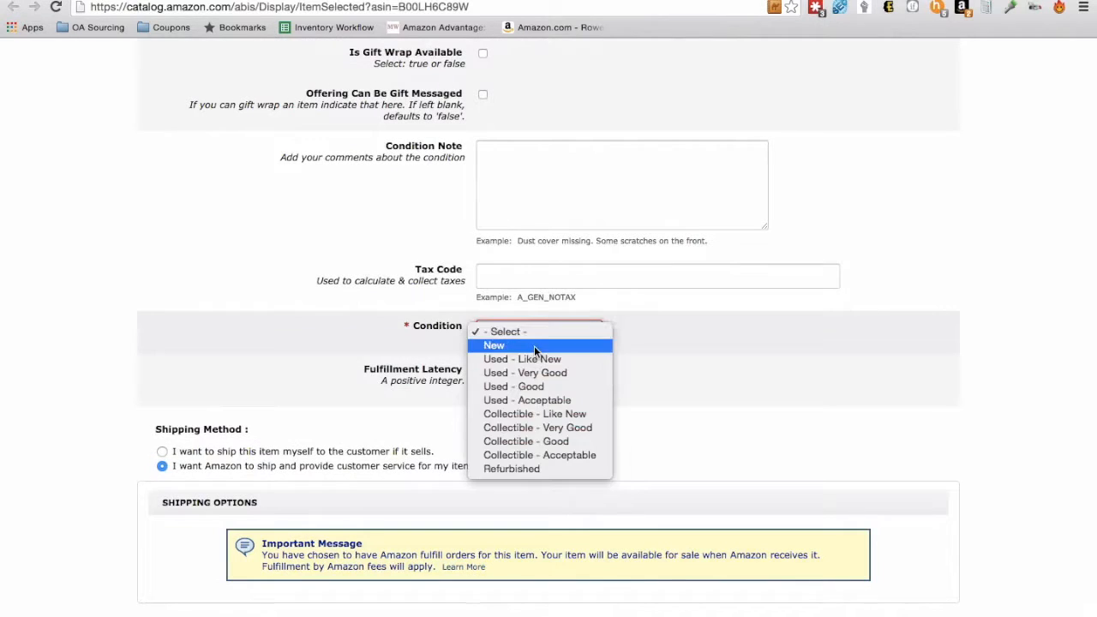
left_click(534, 346)
scroll(257, 362, "up", 1)
scroll(67, 381, "down", 2)
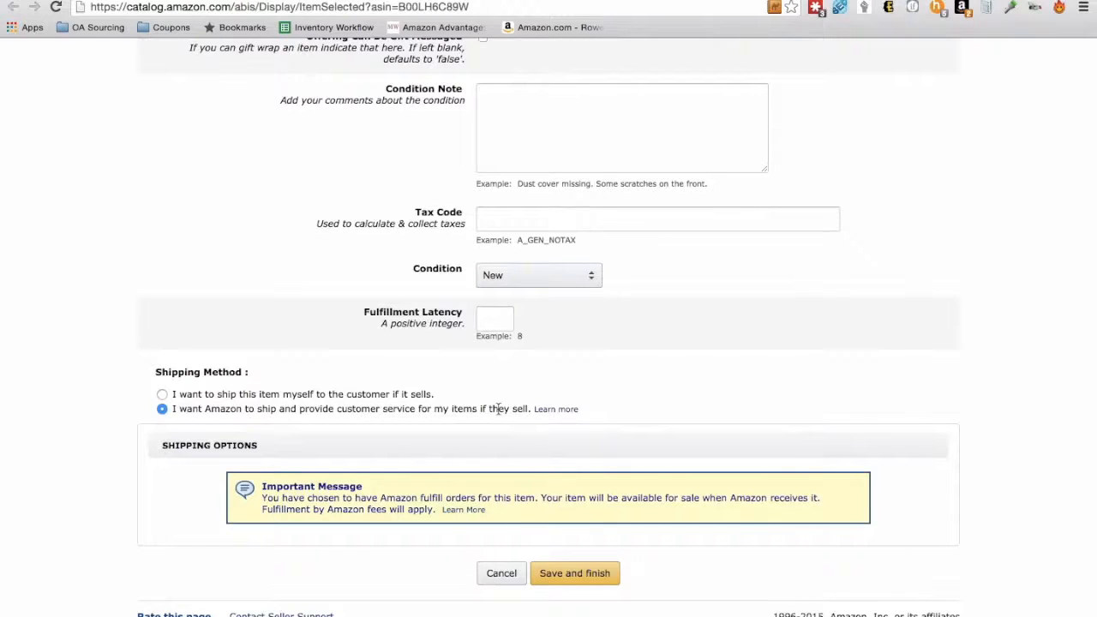
Review the whole listing form and save the finished offer with Amazon as the shipping method.
scroll(498, 409, "up", 15)
scroll(498, 409, "up", 8)
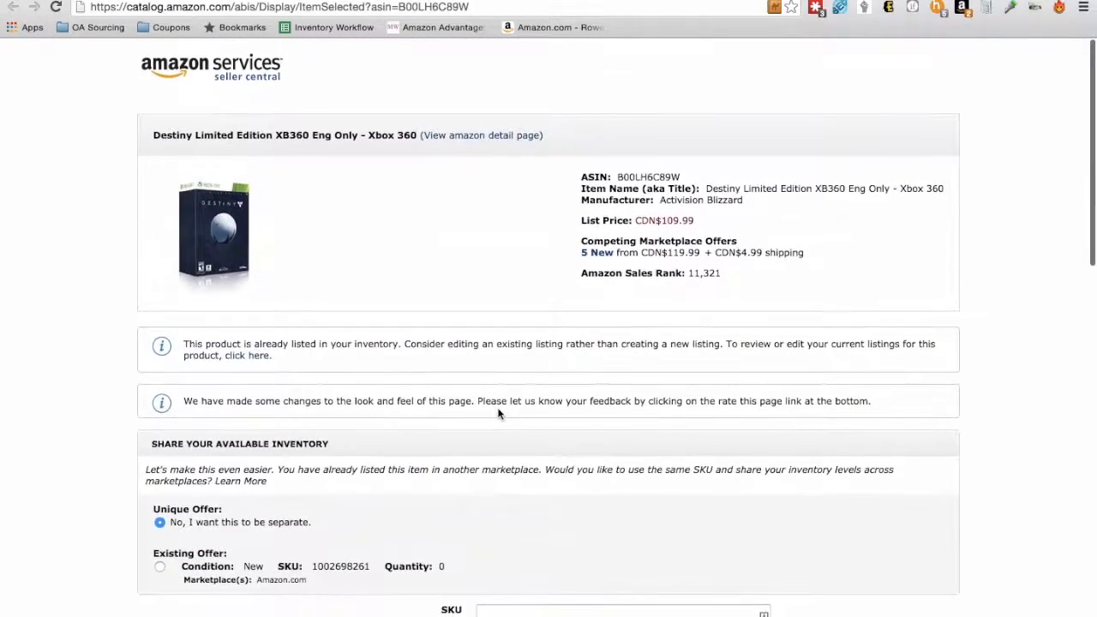
scroll(498, 412, "down", 20)
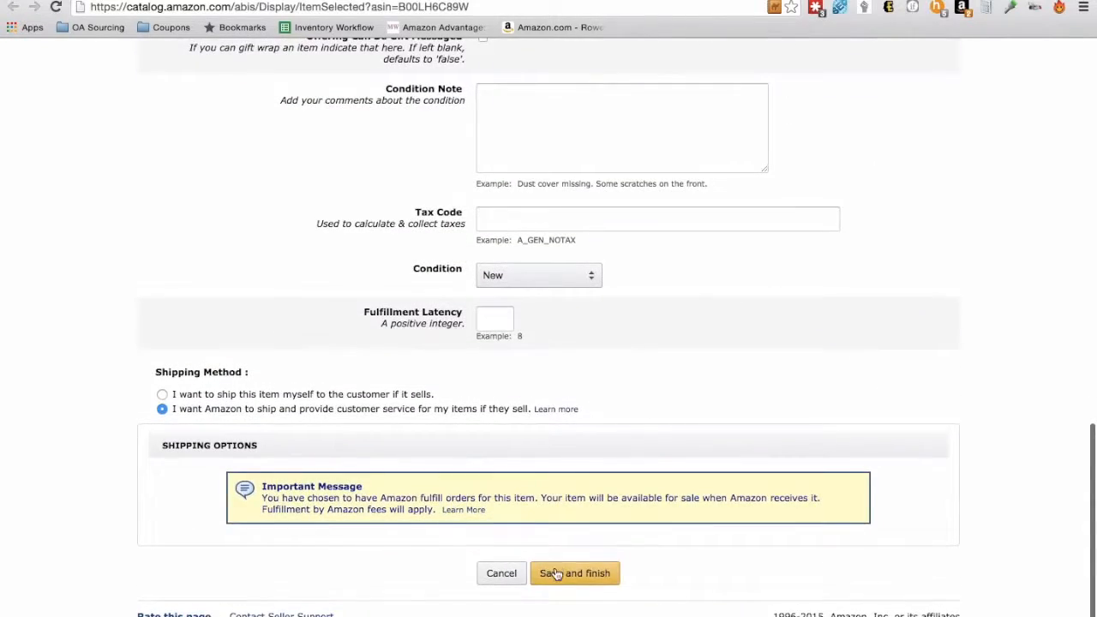
left_click(555, 574)
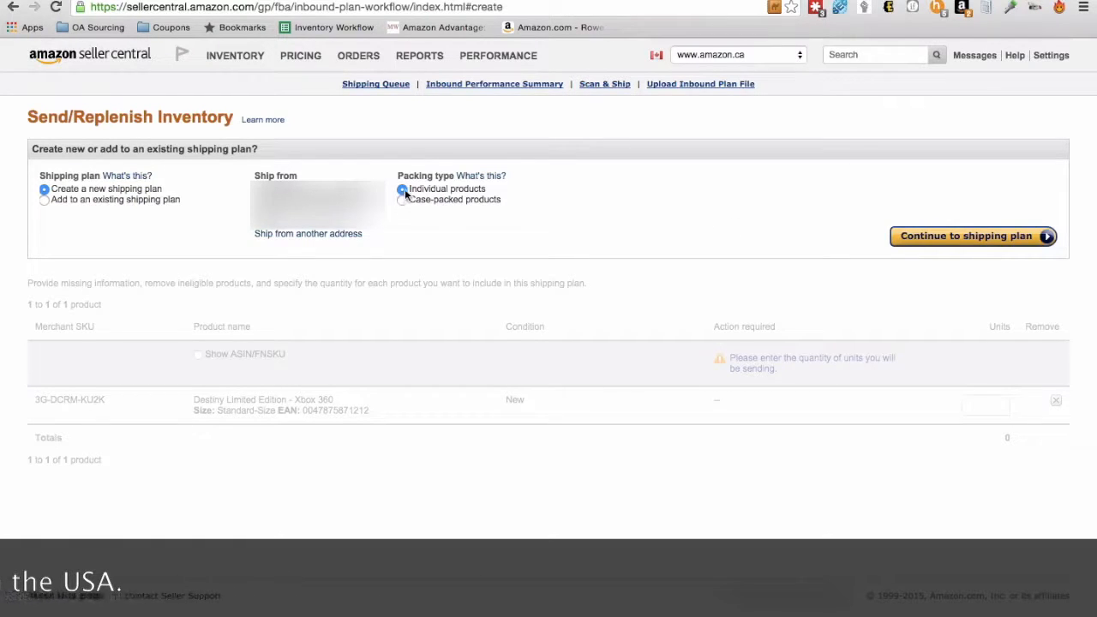
Create a new shipping plan with the Individual products packing type and continue to it.
left_click_drag(512, 208, 472, 197)
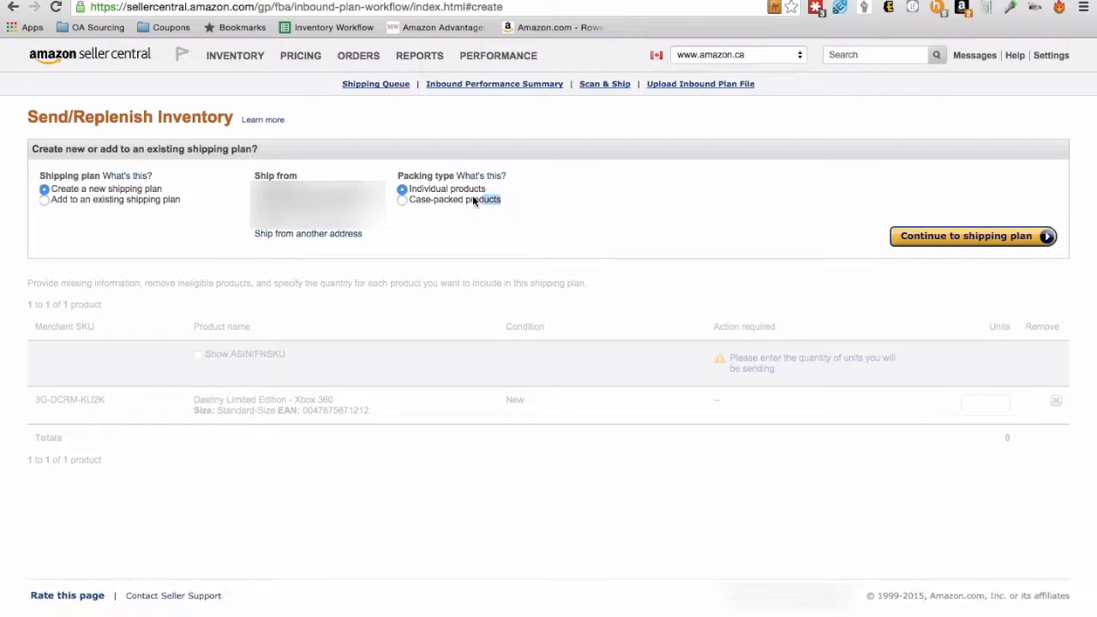
left_click(467, 199)
left_click(484, 190)
left_click(967, 233)
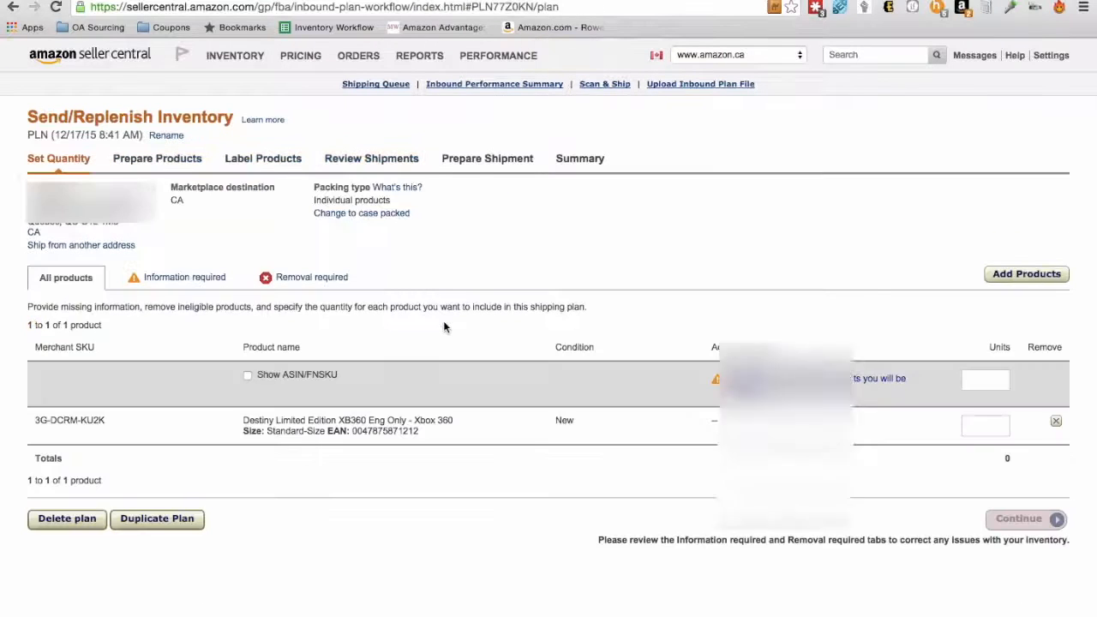
Set the quantity of the Destiny Limited Edition game to 5 units and continue to product preparation.
left_click(996, 426)
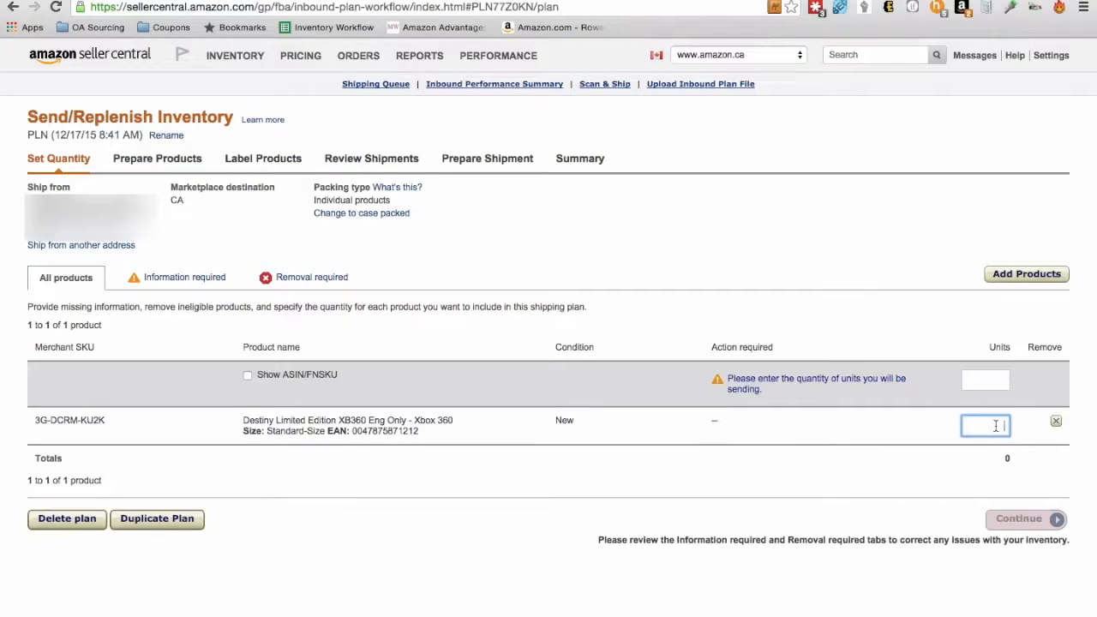
type("5")
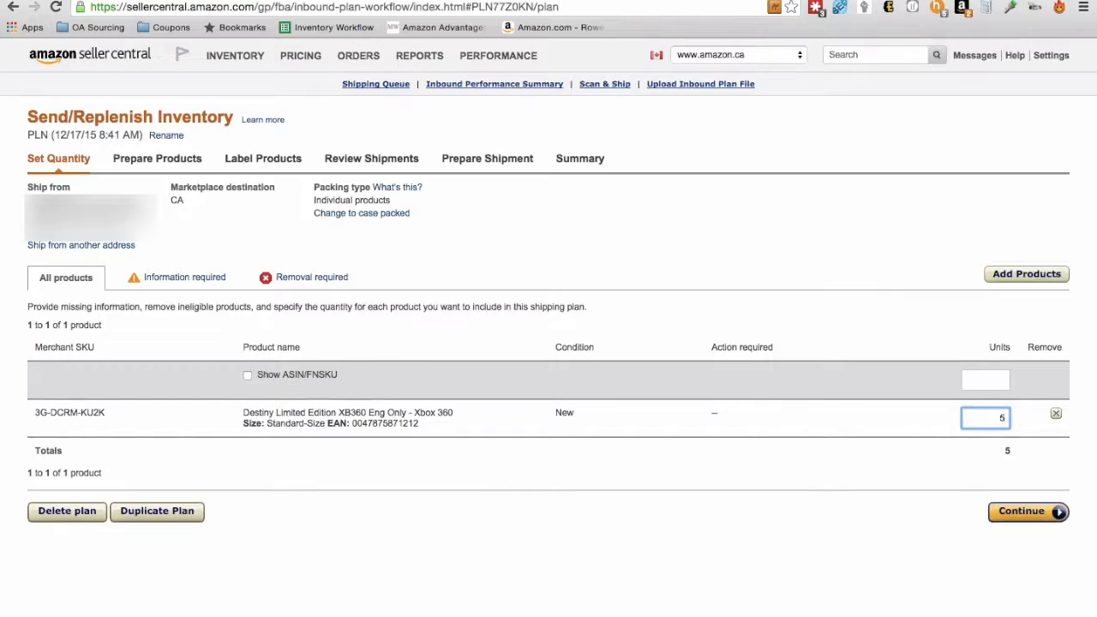
left_click(954, 461)
left_click(1036, 511)
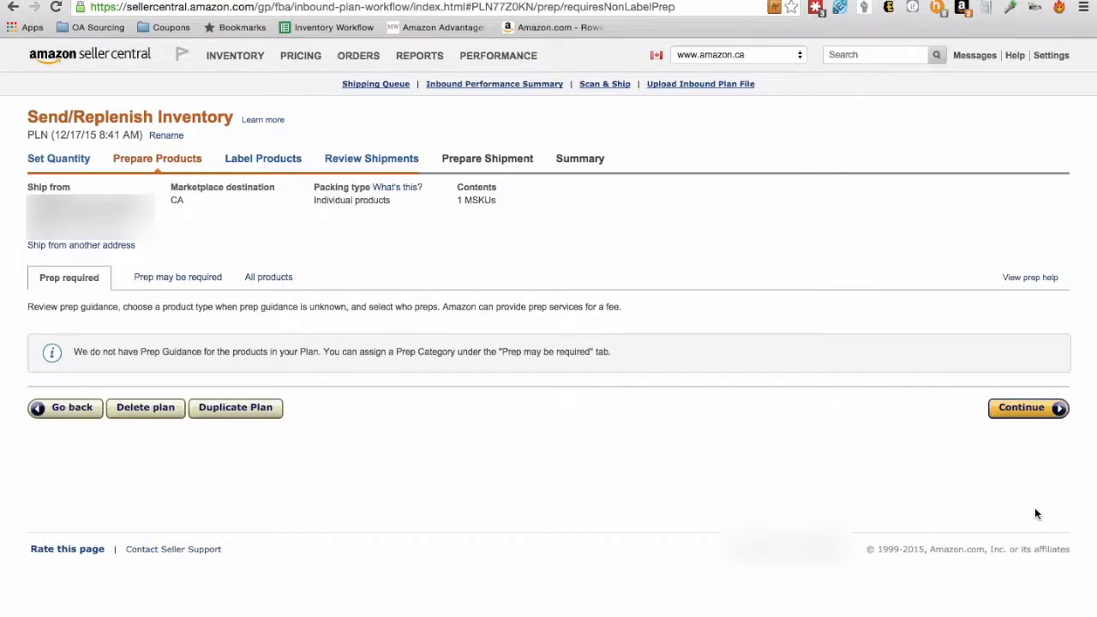
Continue past product preparation, set Amazon as the labeler for the Destiny game, and proceed to the shipment review.
left_click(1020, 408)
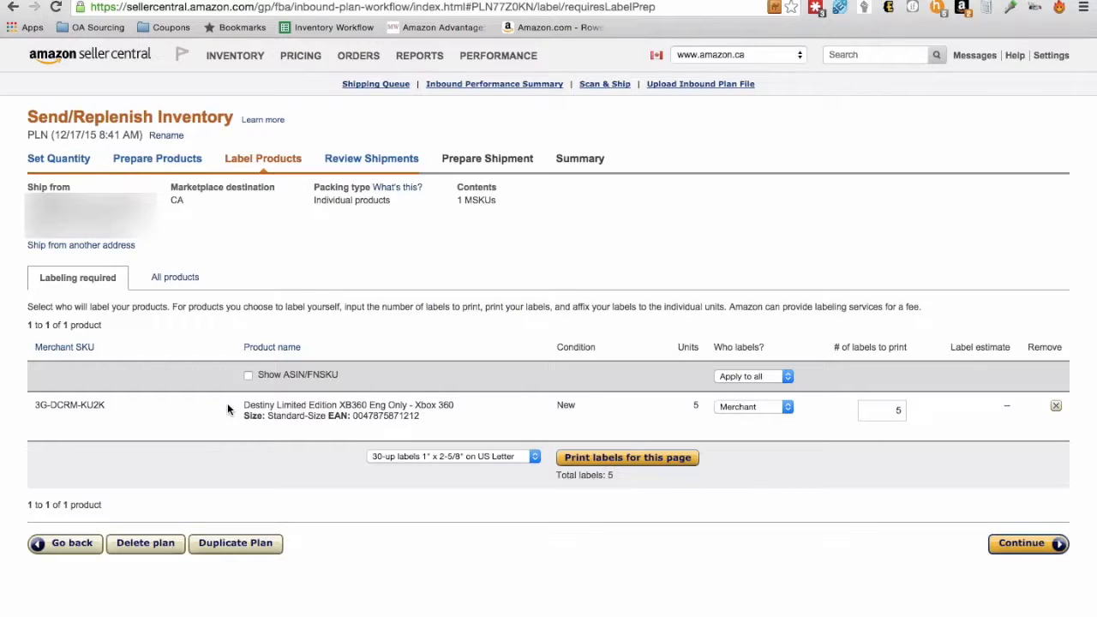
left_click(737, 408)
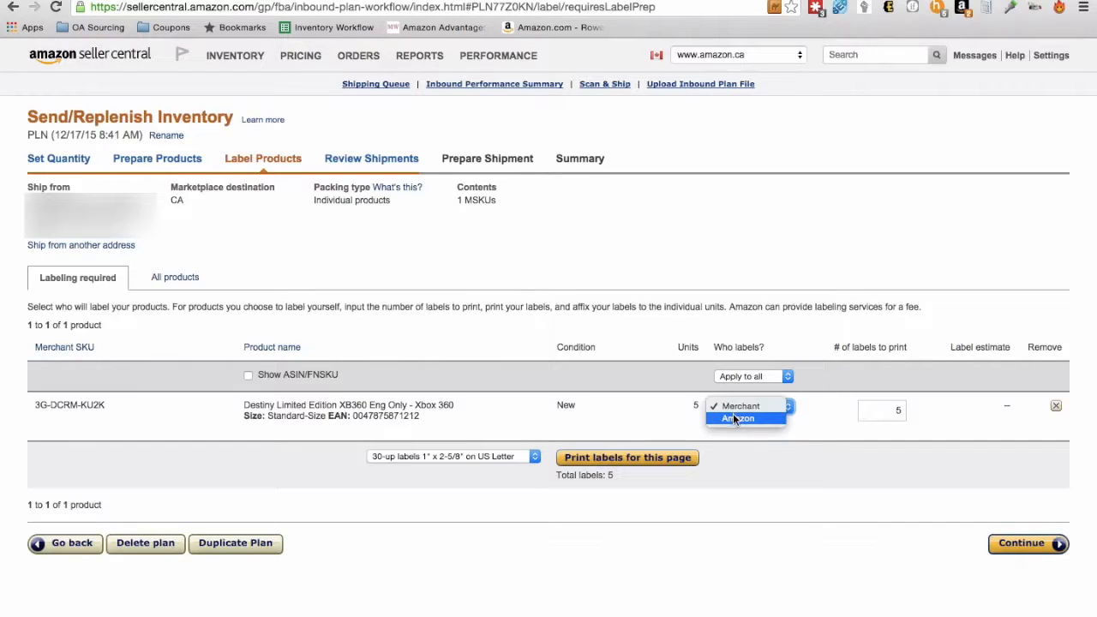
left_click(736, 418)
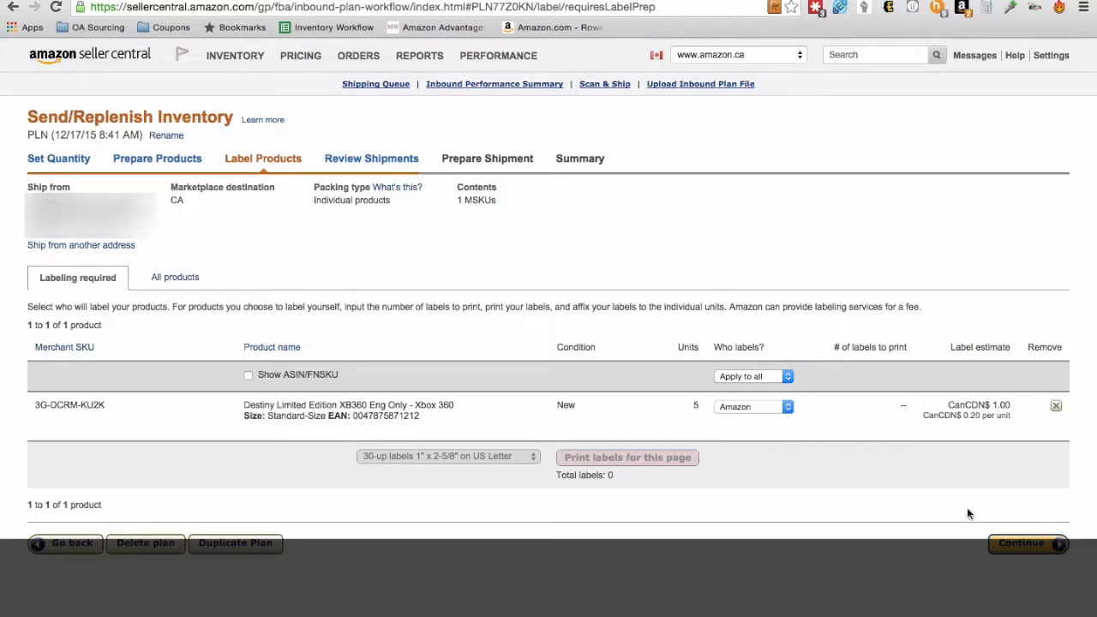
left_click(1010, 545)
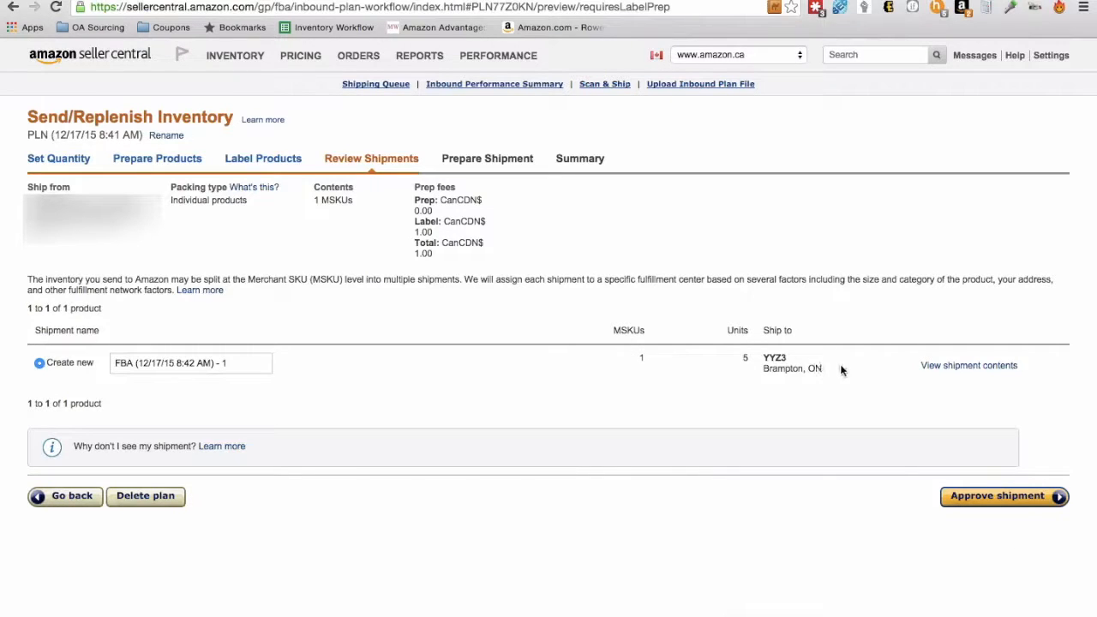
Review the unit quantity and the fulfillment center assigned to the new shipment.
left_click_drag(827, 374, 765, 355)
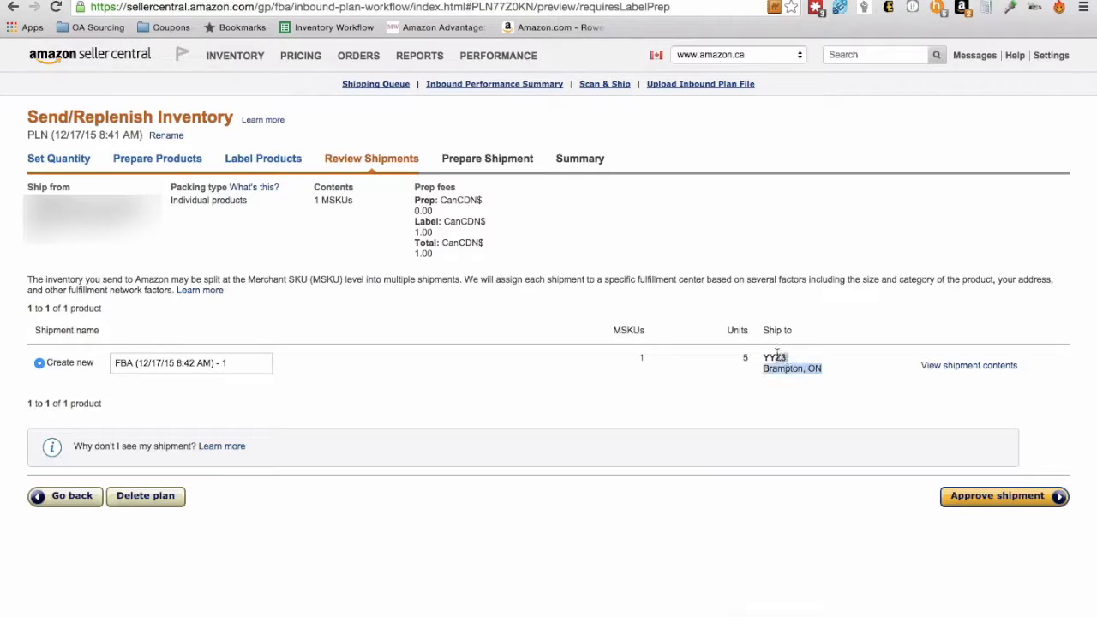
left_click(735, 351)
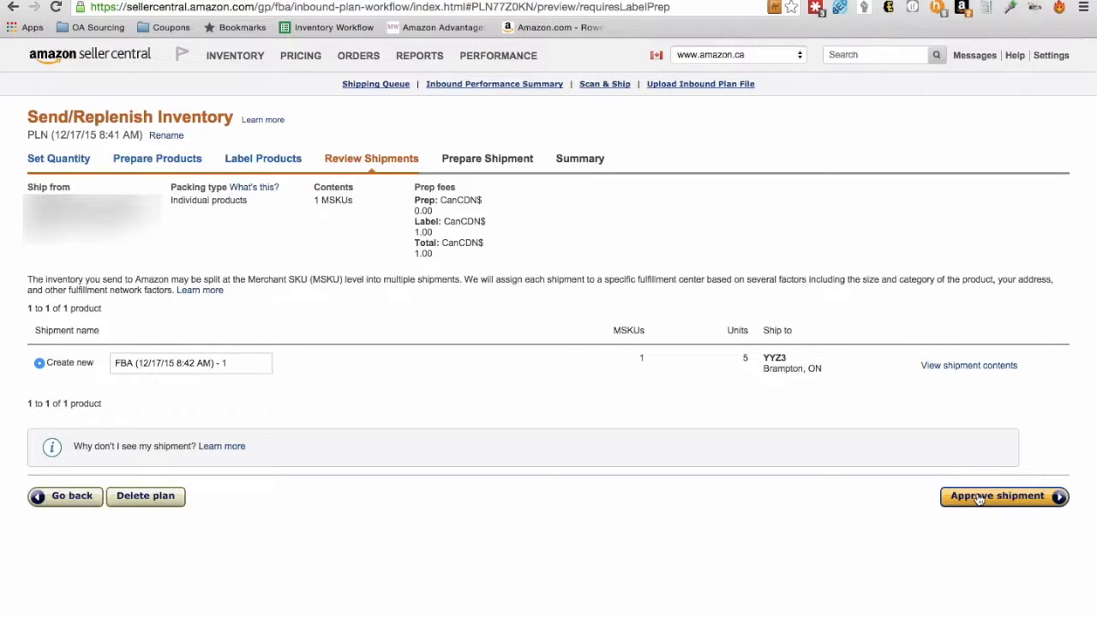
left_click_drag(822, 372, 736, 353)
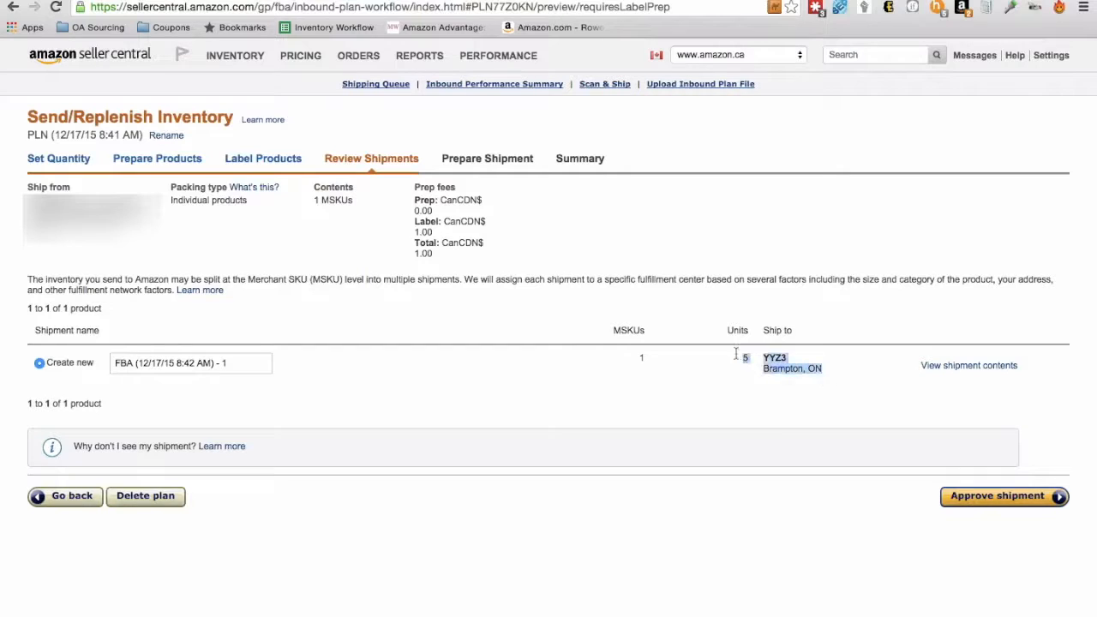
left_click(982, 497)
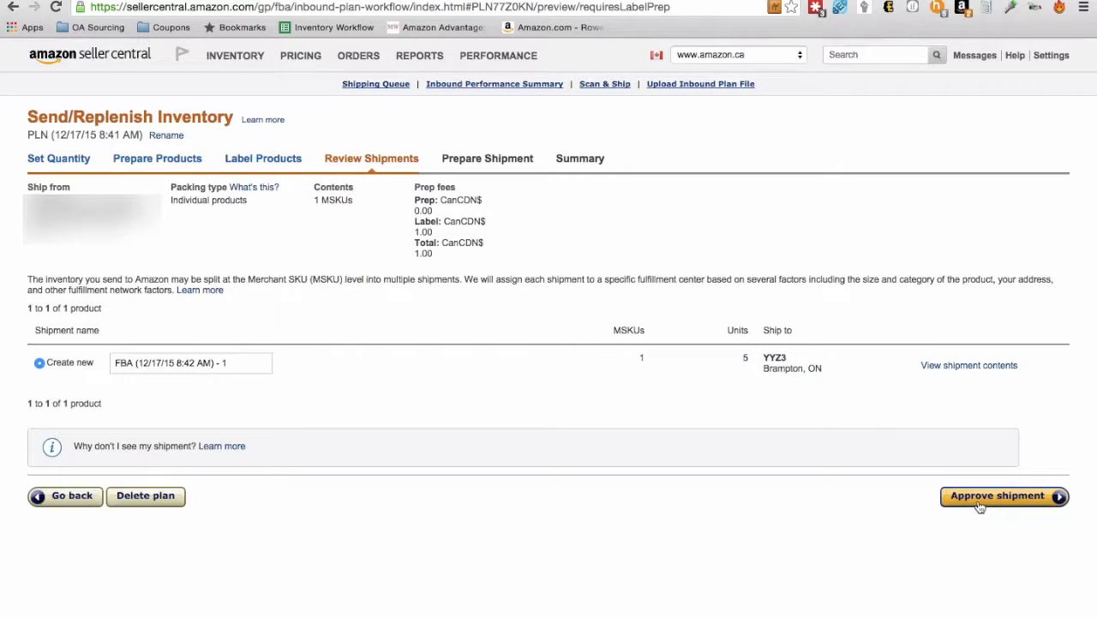
mouse_move(834, 367)
left_mouse_down()
mouse_move(742, 358)
mouse_move(828, 371)
left_mouse_up()
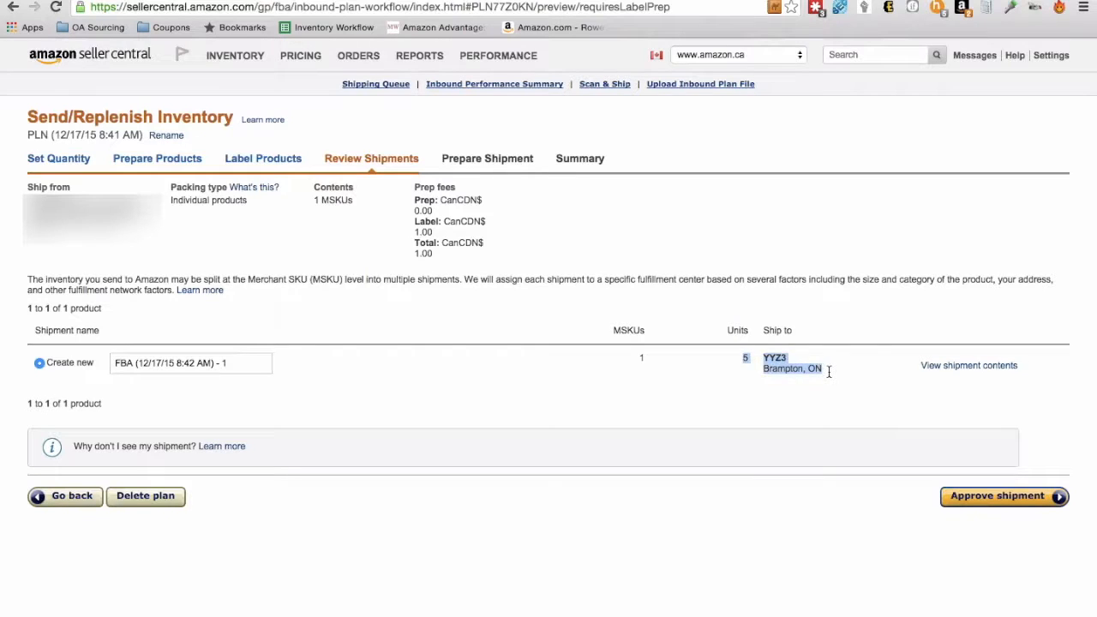
left_click(829, 371)
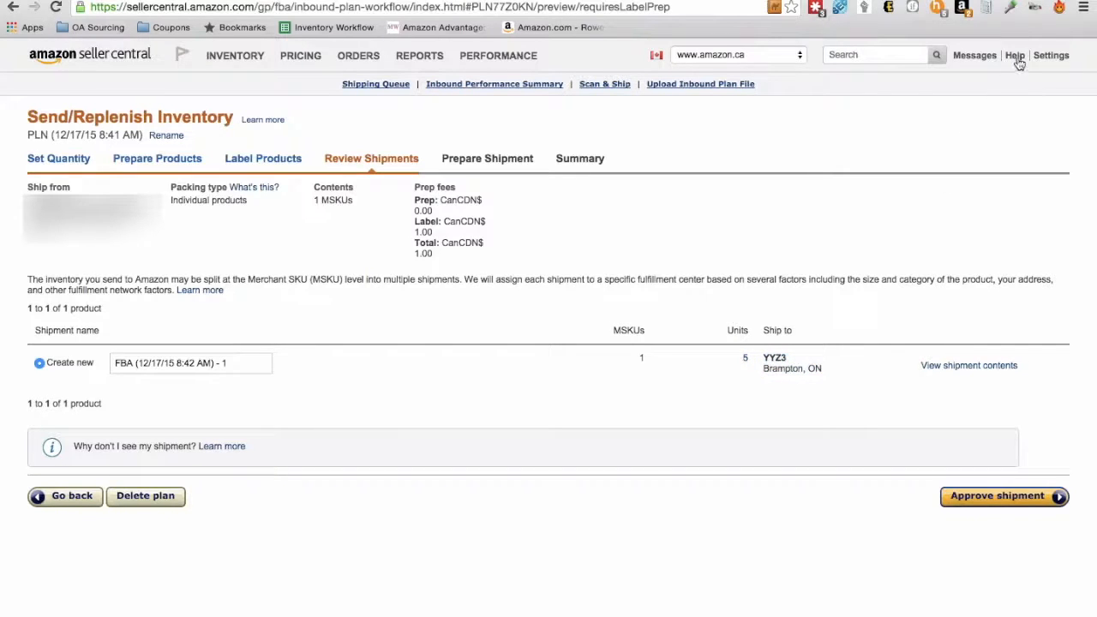
mouse_move(1046, 62)
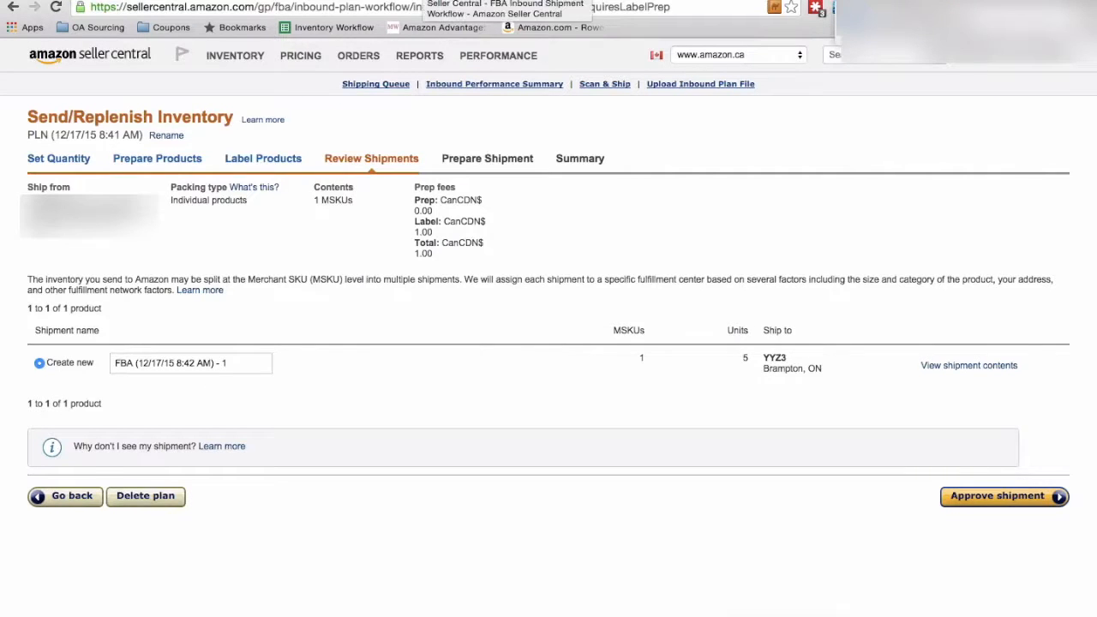
Open the shipment's preparation page and choose Canada Post as the small parcel delivery carrier.
left_click(424, 0)
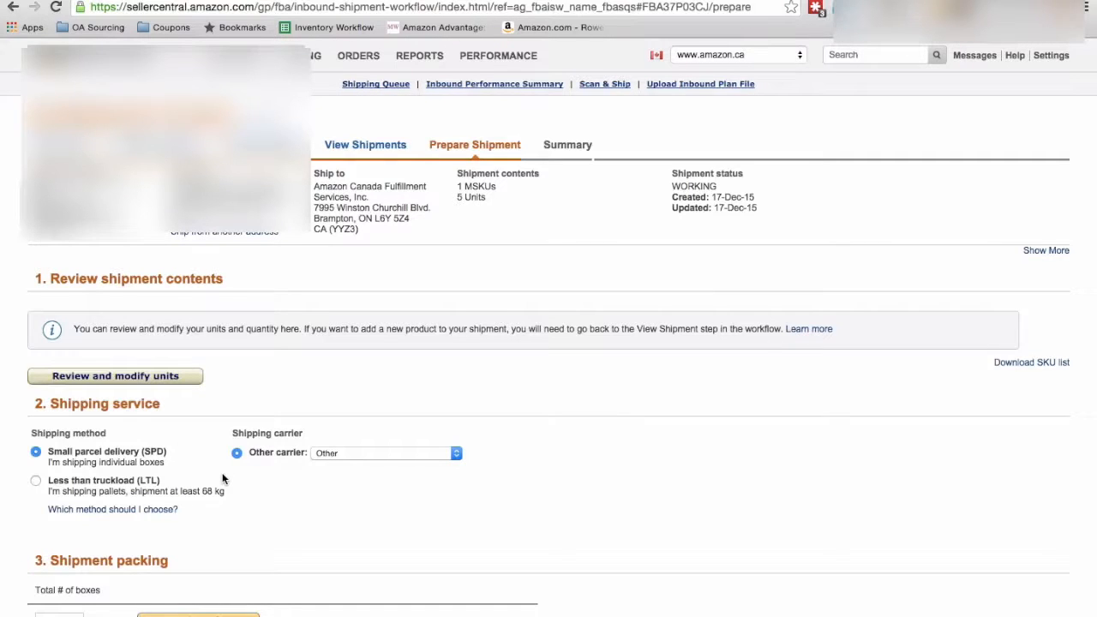
scroll(562, 532, "down", 5)
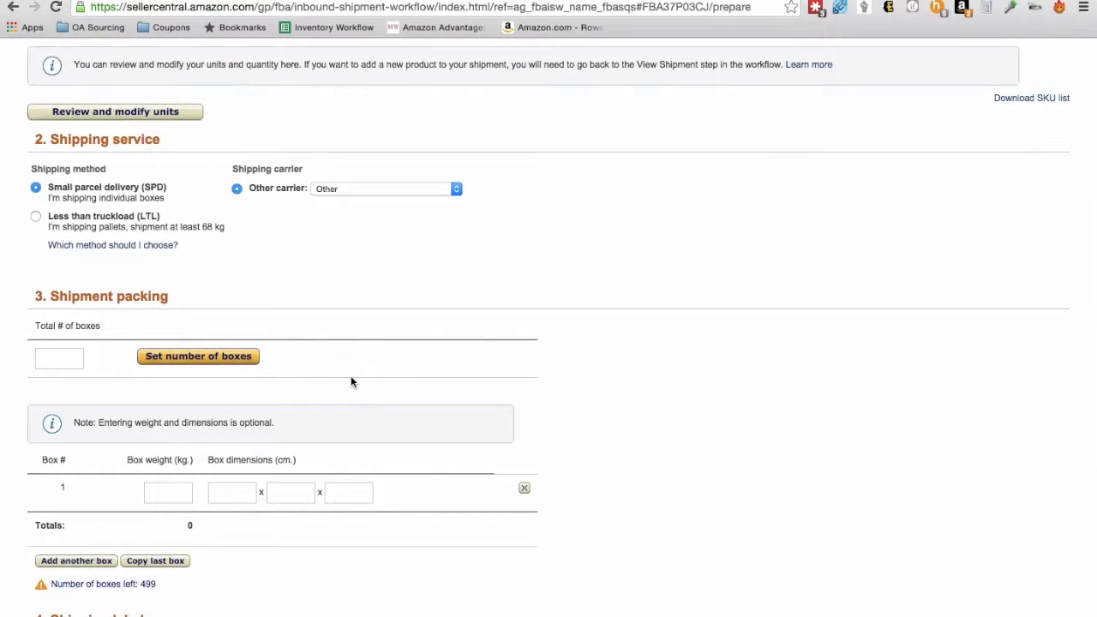
scroll(351, 382, "down", 2)
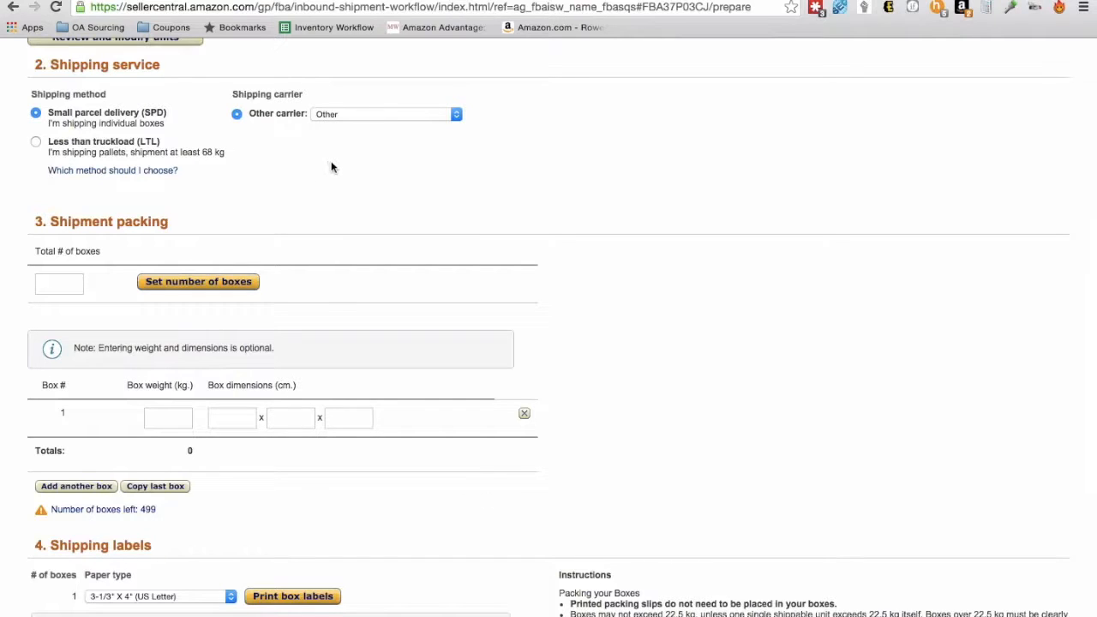
left_click(321, 116)
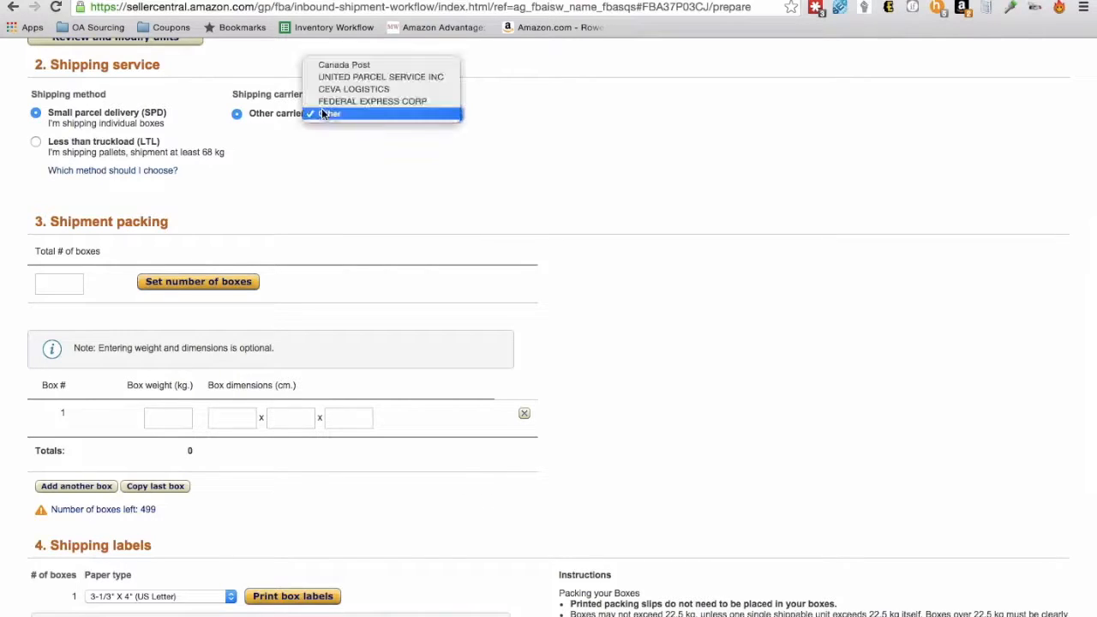
left_click(350, 65)
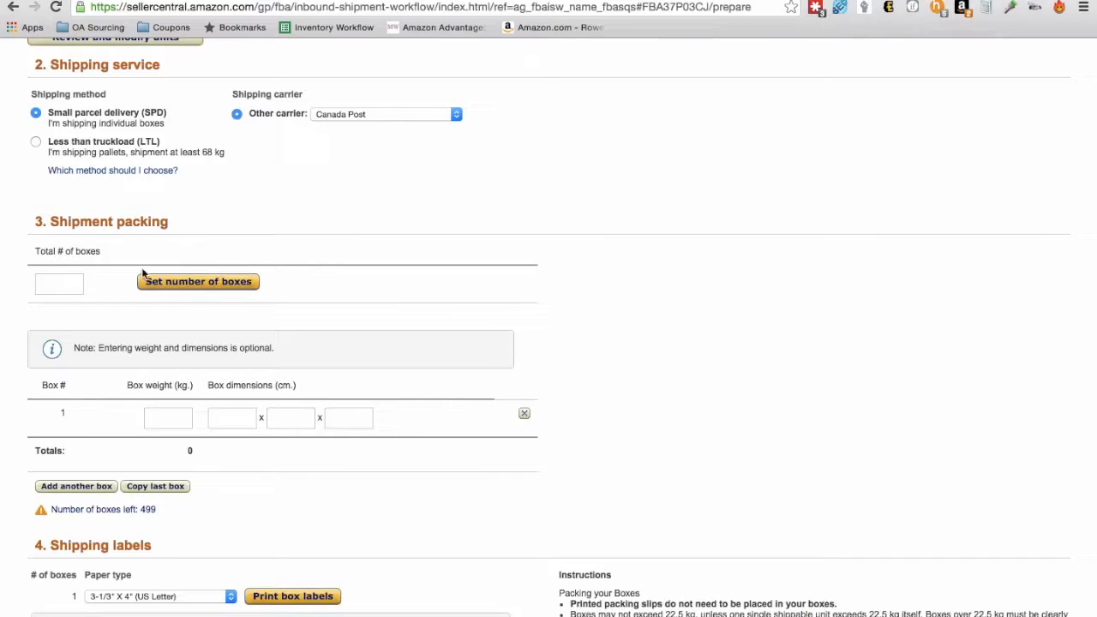
Set the total number of boxes to 1 and the box weight to 4.5 kg.
left_click(63, 276)
type("1")
left_click(220, 240)
left_click(168, 415)
type("4.5")
key("Tab")
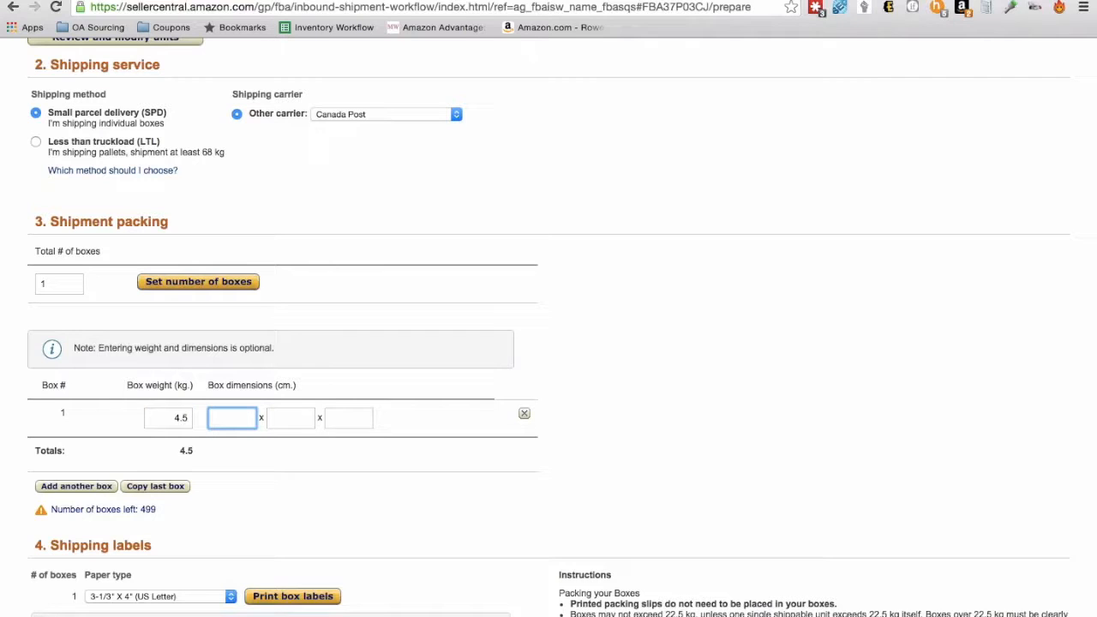
Set the dimensions of box 1 to 40 x 30 x 30 cm.
type("16")
key("Tab")
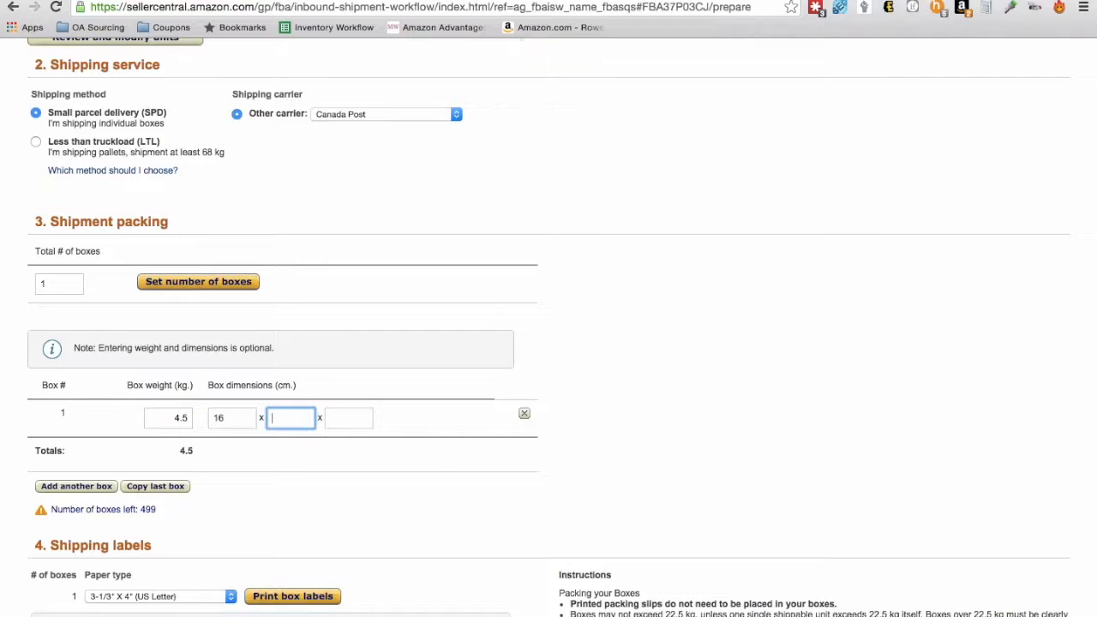
key("shift+Tab")
type("3")
key("BackSpace")
type("40")
key("Tab")
type("30")
key("Tab")
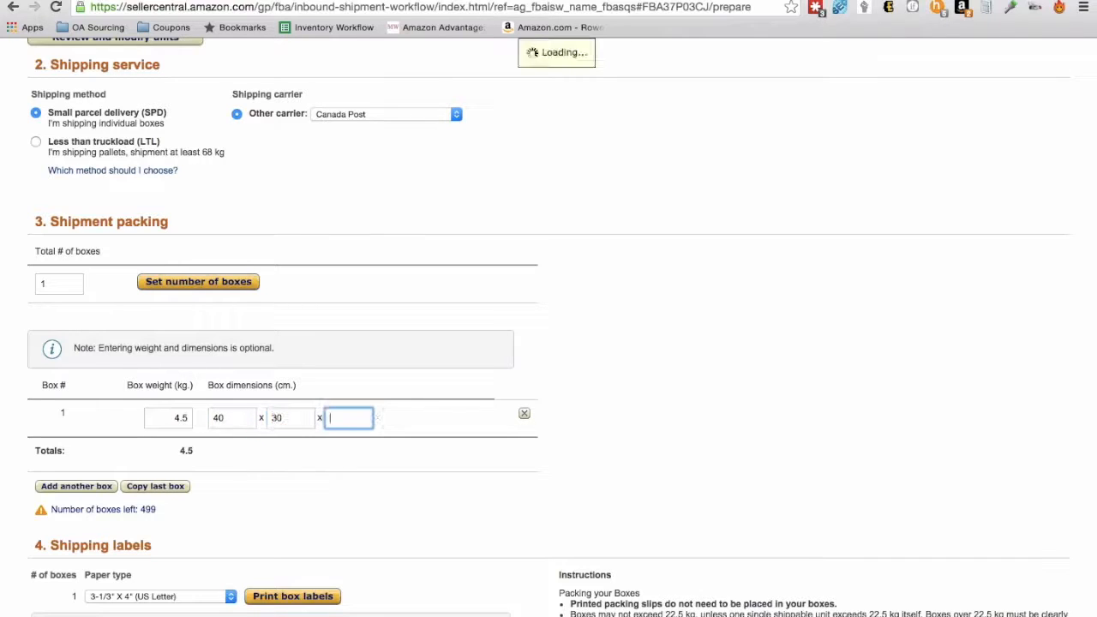
type("30")
left_click(325, 518)
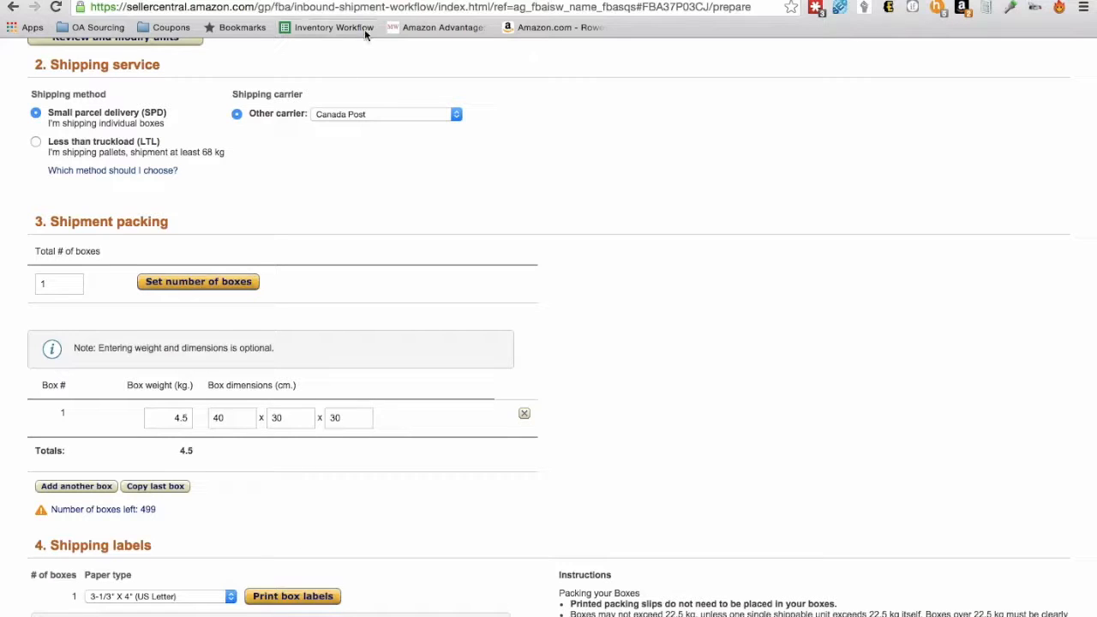
Review the available shipping carriers and keep Canada Post selected.
left_click(367, 120)
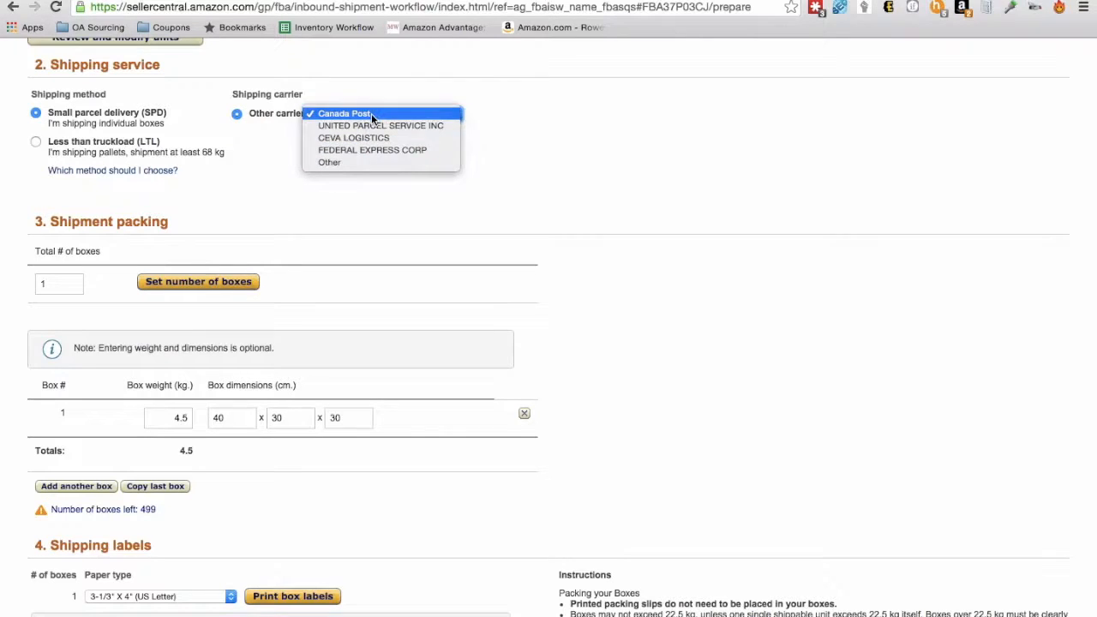
left_click(372, 115)
left_click(369, 113)
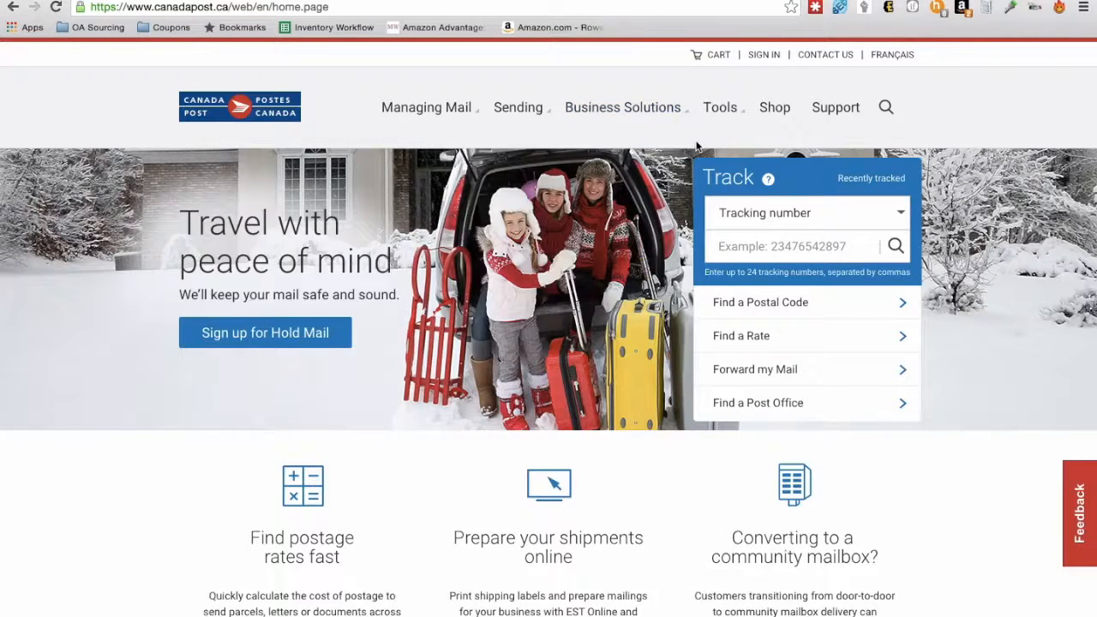
On the Canada Post website, go to parcel services and start a Ship-in-a-click shipment within Canada.
mouse_move(528, 105)
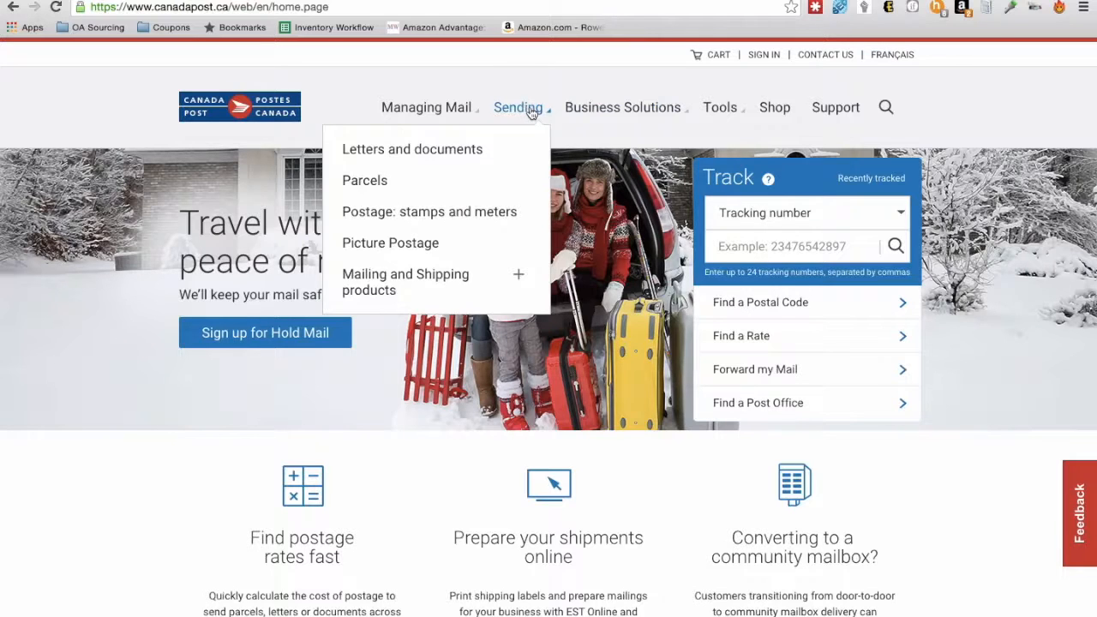
left_click(350, 185)
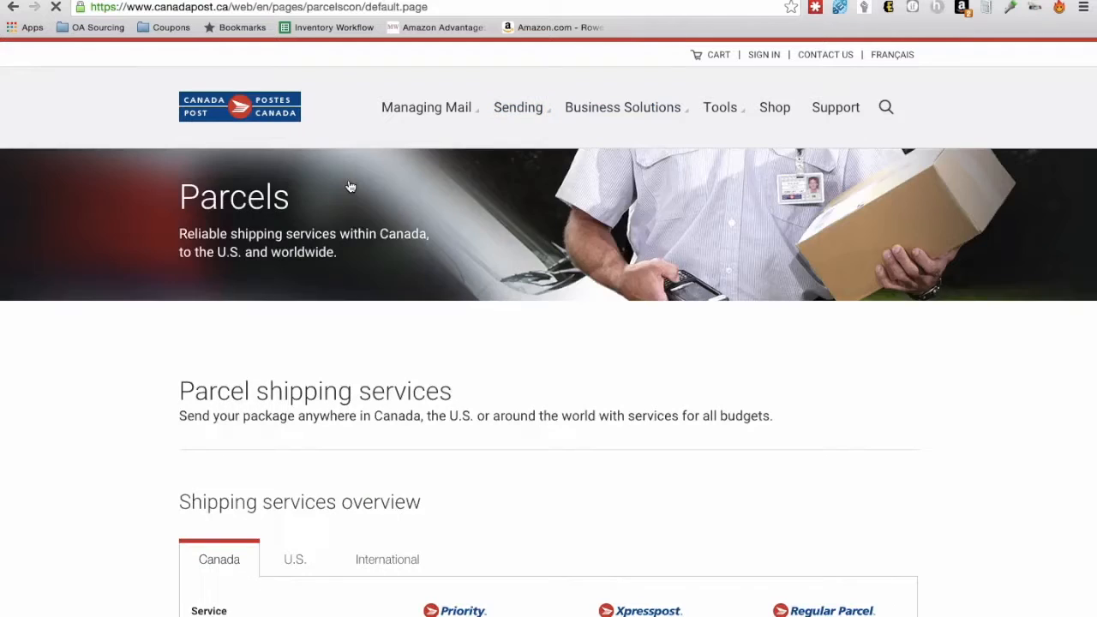
scroll(364, 340, "down", 5)
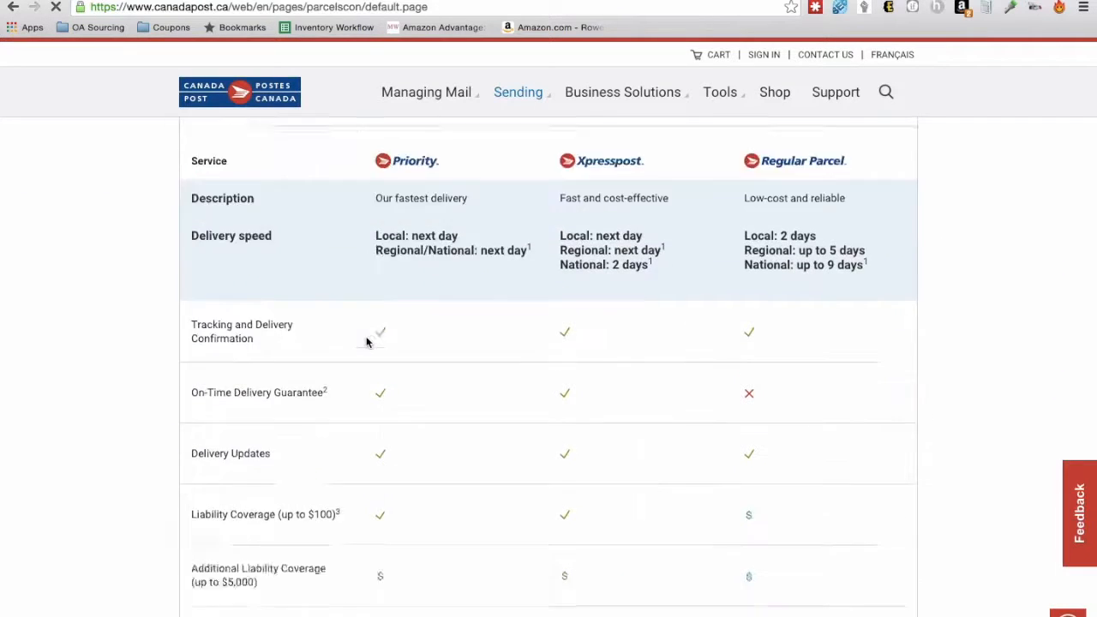
scroll(366, 342, "down", 9)
left_click(547, 400)
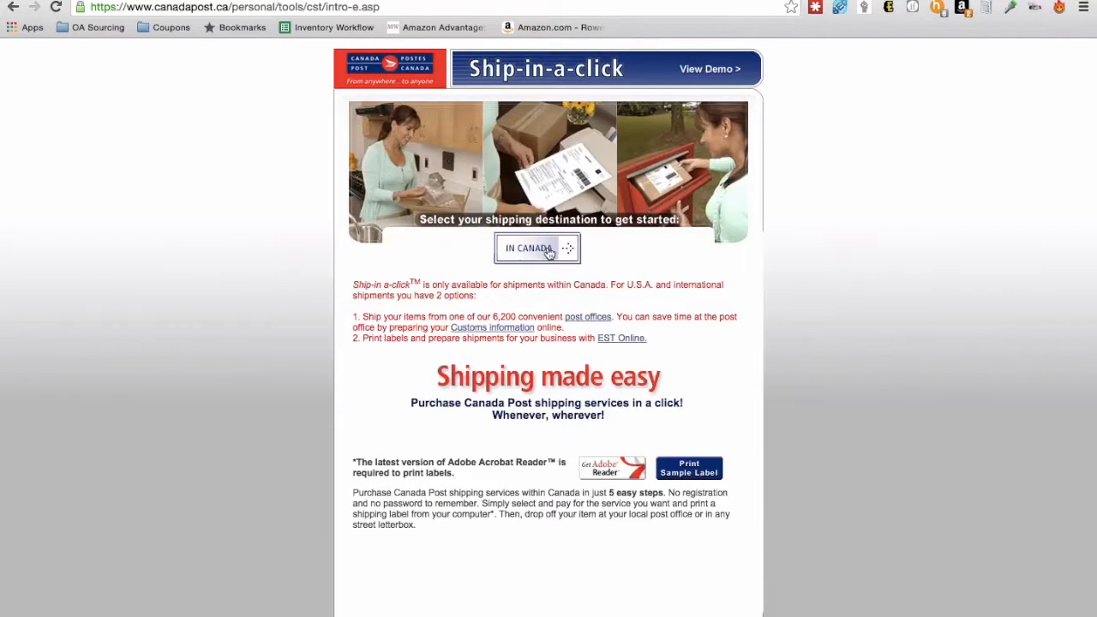
left_click(549, 251)
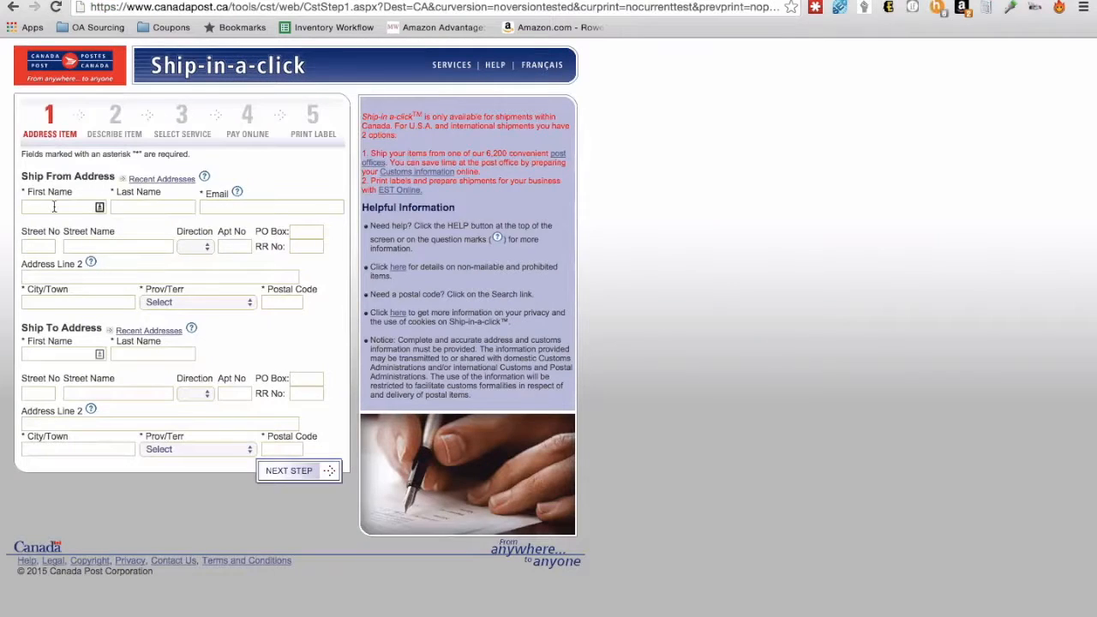
Enter AMAZON as the first name and CANADA as the last name of the ship-to address.
left_click(62, 353)
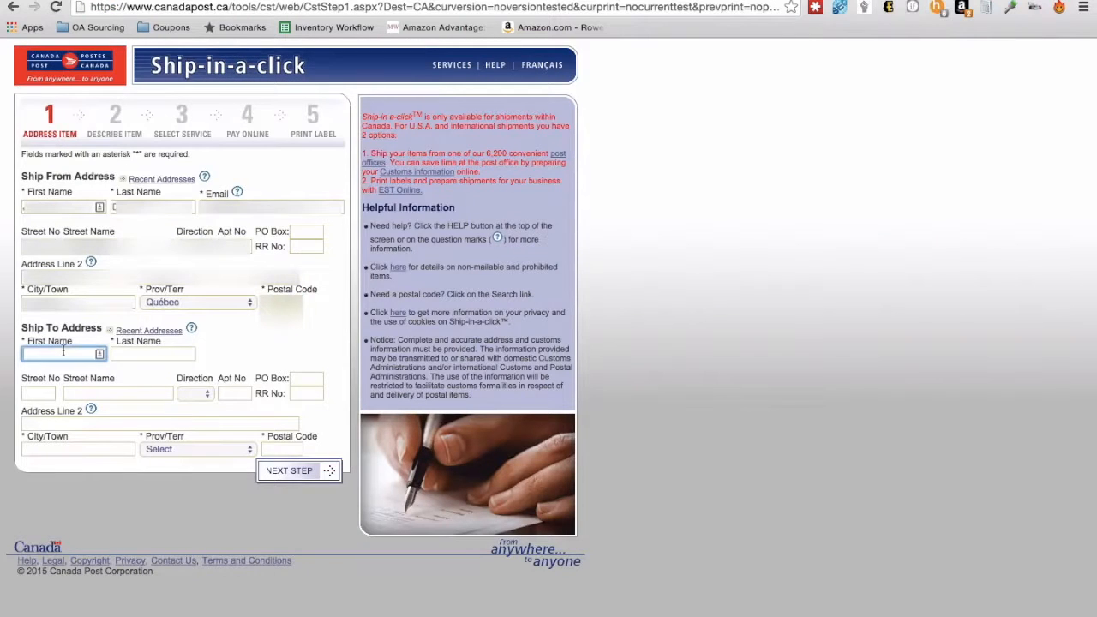
type("AMAZON")
left_click(154, 351)
type("CANADA")
left_click(44, 391)
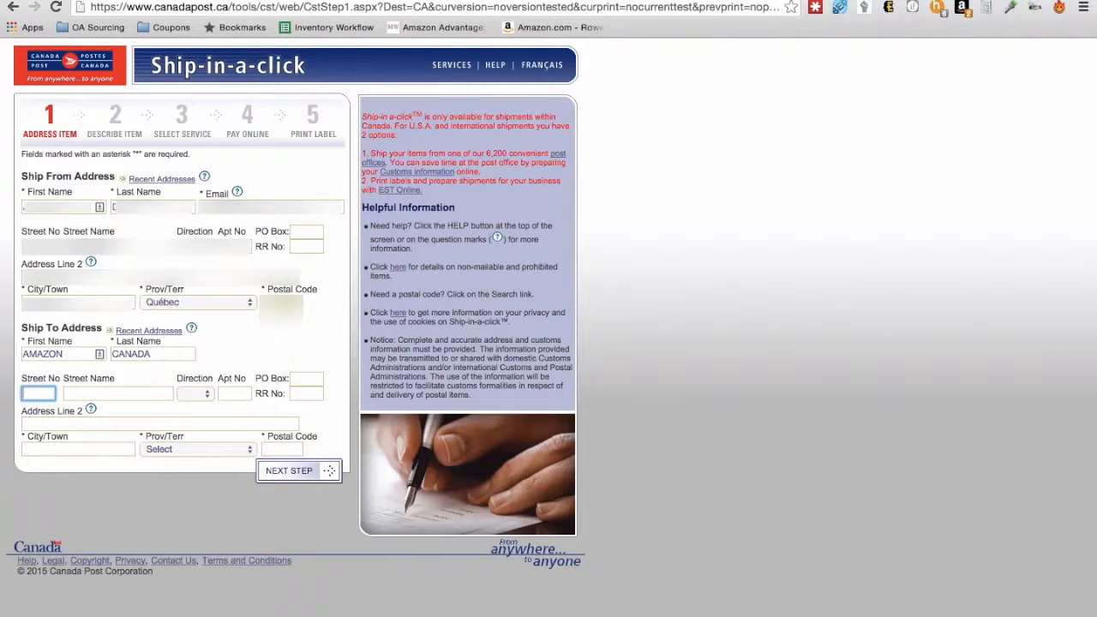
Copy the fulfillment center's street name from the Seller Central shipment into the Canada Post ship-to street name.
left_click(369, 1)
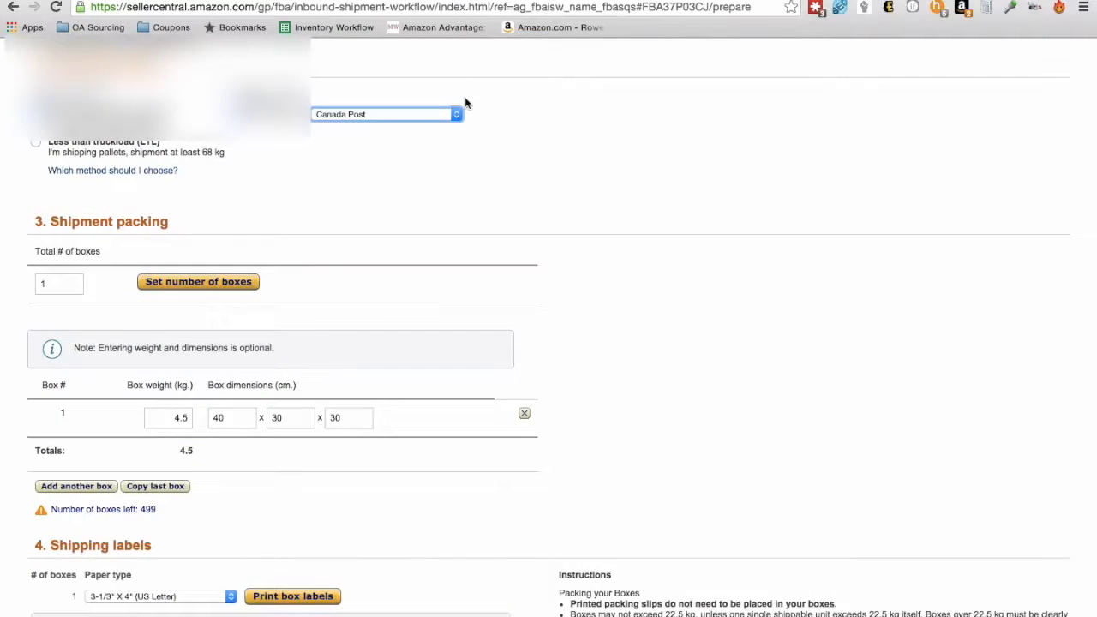
scroll(466, 102, "up", 2)
scroll(466, 102, "up", 3)
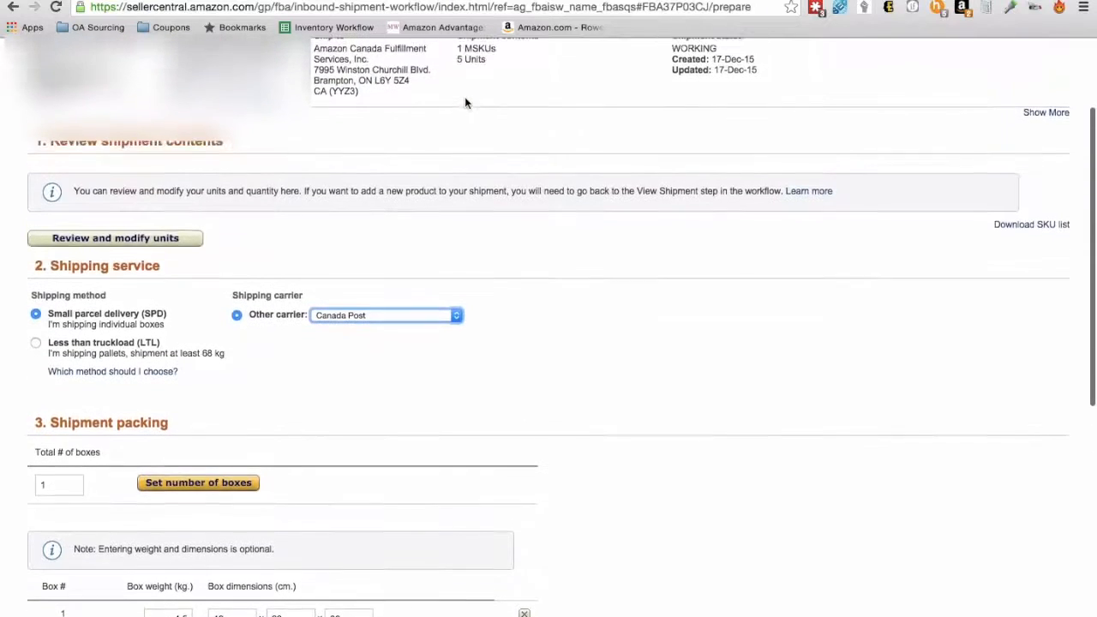
scroll(464, 102, "down", 1)
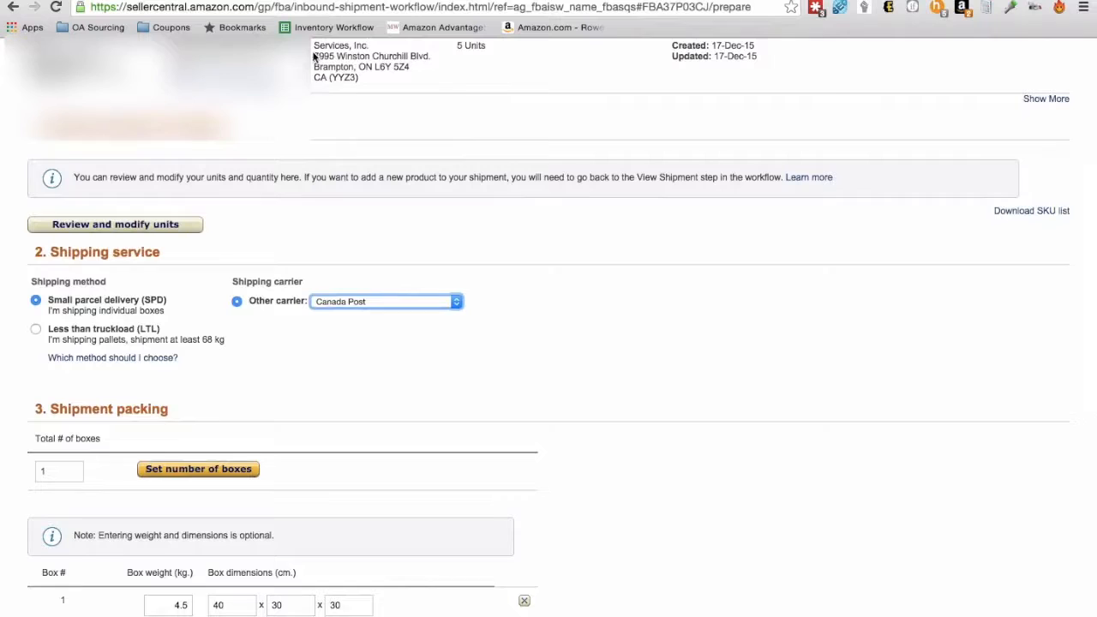
left_click_drag(337, 55, 431, 57)
key("ctrl+c")
key("ctrl+Tab")
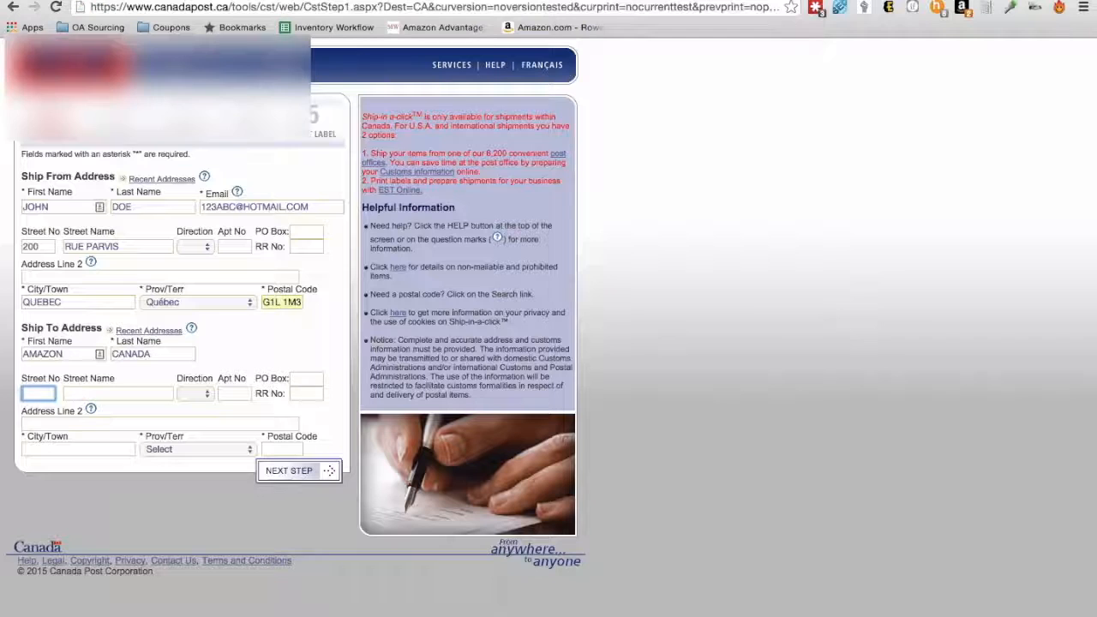
left_click(98, 392)
key("ctrl+v")
Fill in the fulfillment center's street number and city in the ship-to address.
left_click(38, 393)
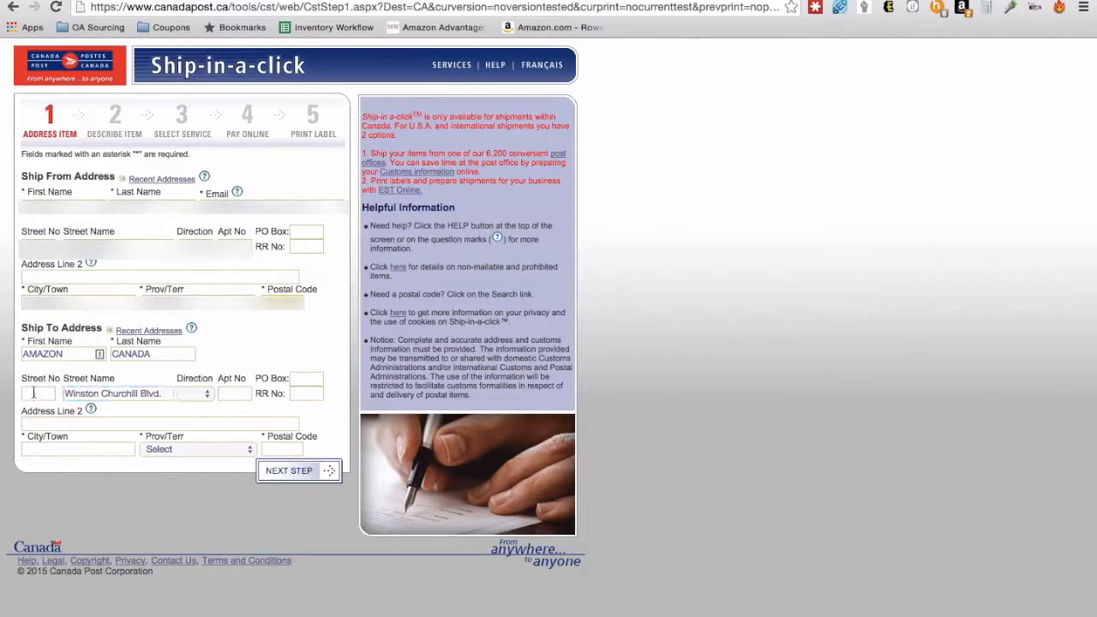
type("7995")
left_click(226, 395)
left_click(113, 449)
type("BRA")
key("Down")
key("Return")
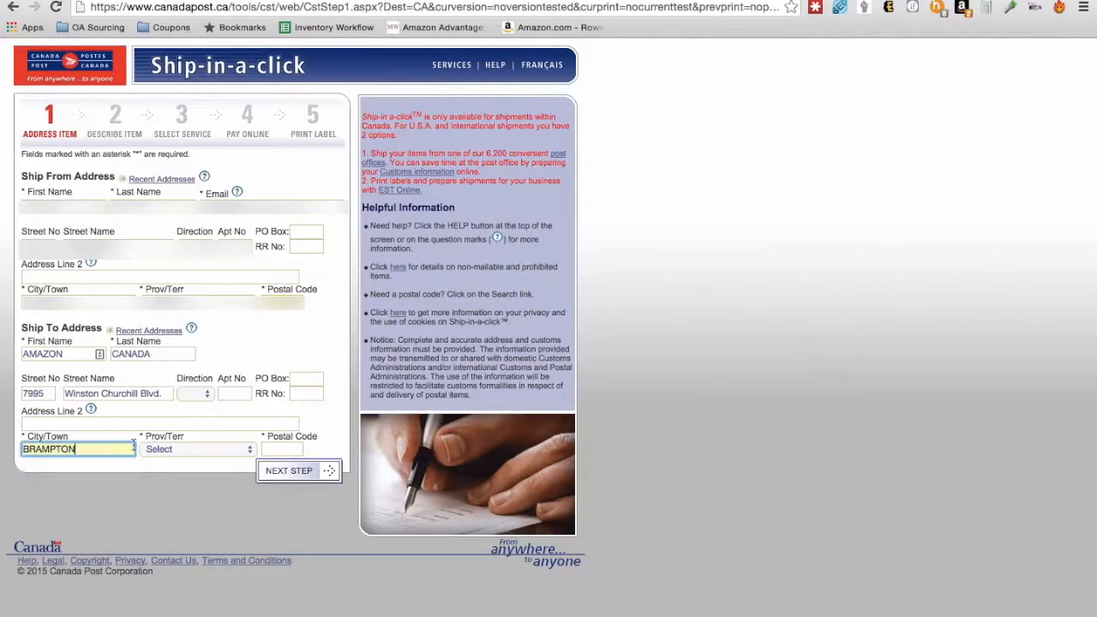
Set the ship-to province to Ontario, enter the fulfillment center's postal code, and continue to the item description.
left_click(169, 450)
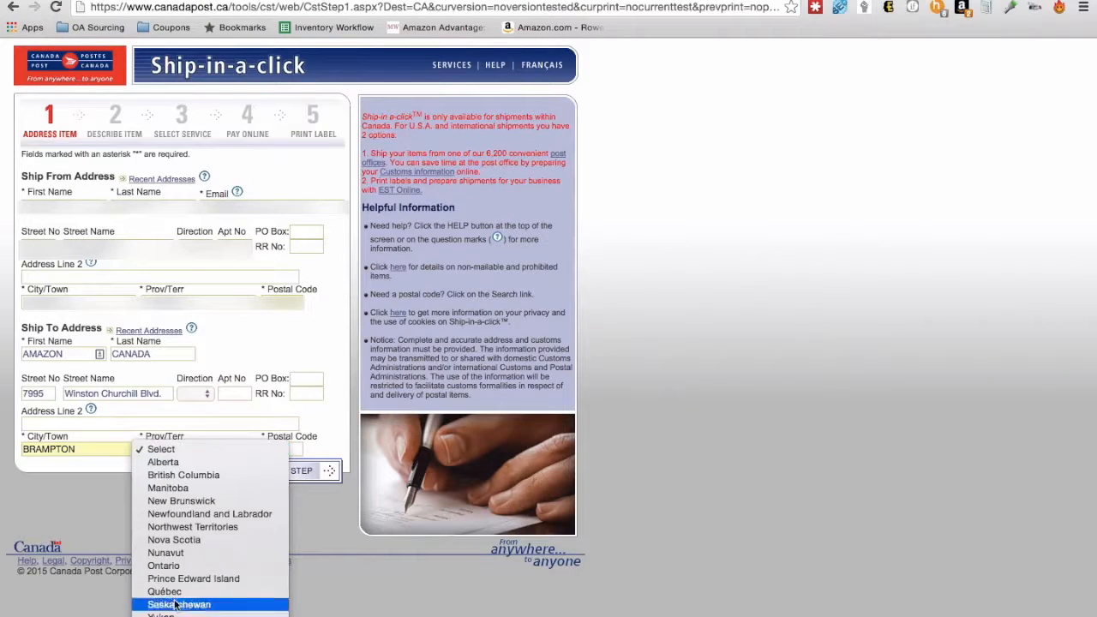
left_click(180, 565)
left_click(281, 447)
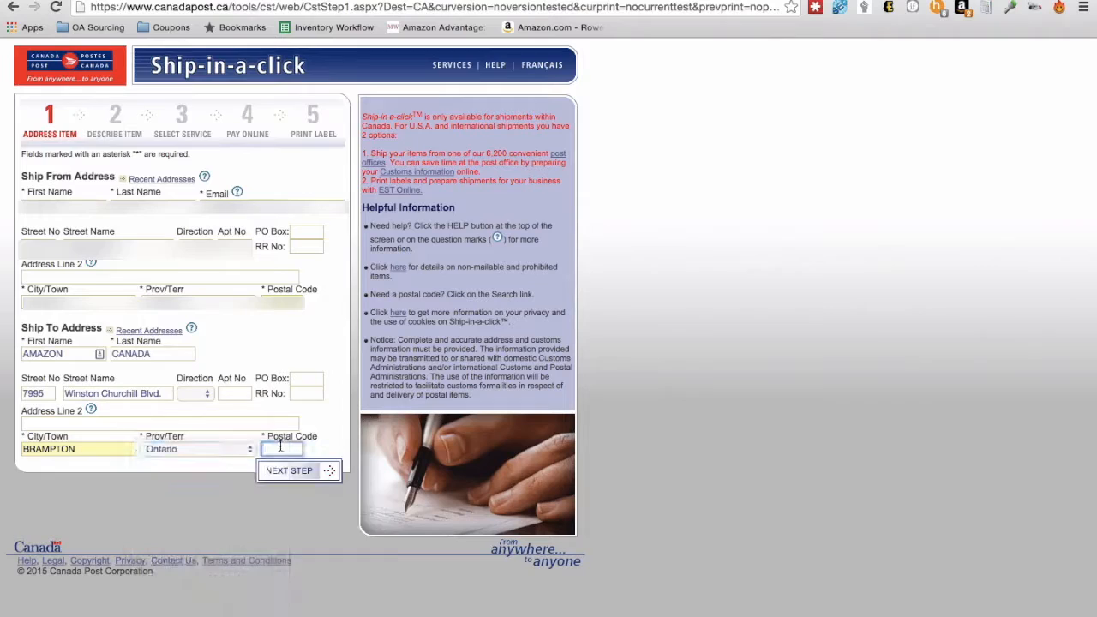
key("Down")
left_click(272, 539)
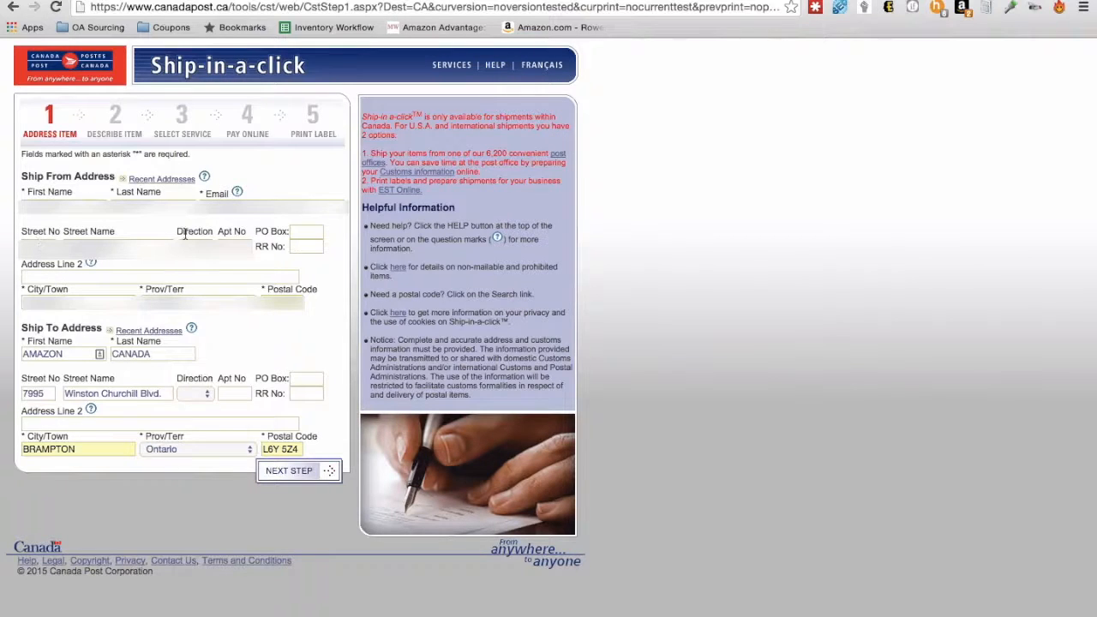
left_click(297, 472)
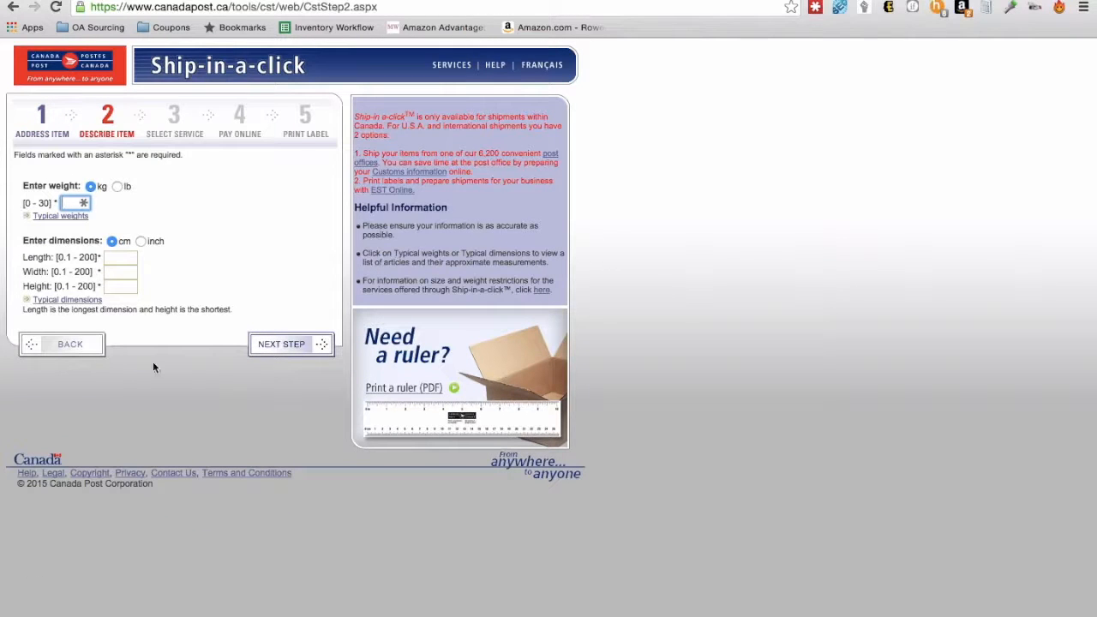
Describe the item as 4.5 kg with dimensions 40 × 30 × 30 cm, and continue to the service selection.
type("4.5")
left_click(120, 259)
type("40")
key("Tab")
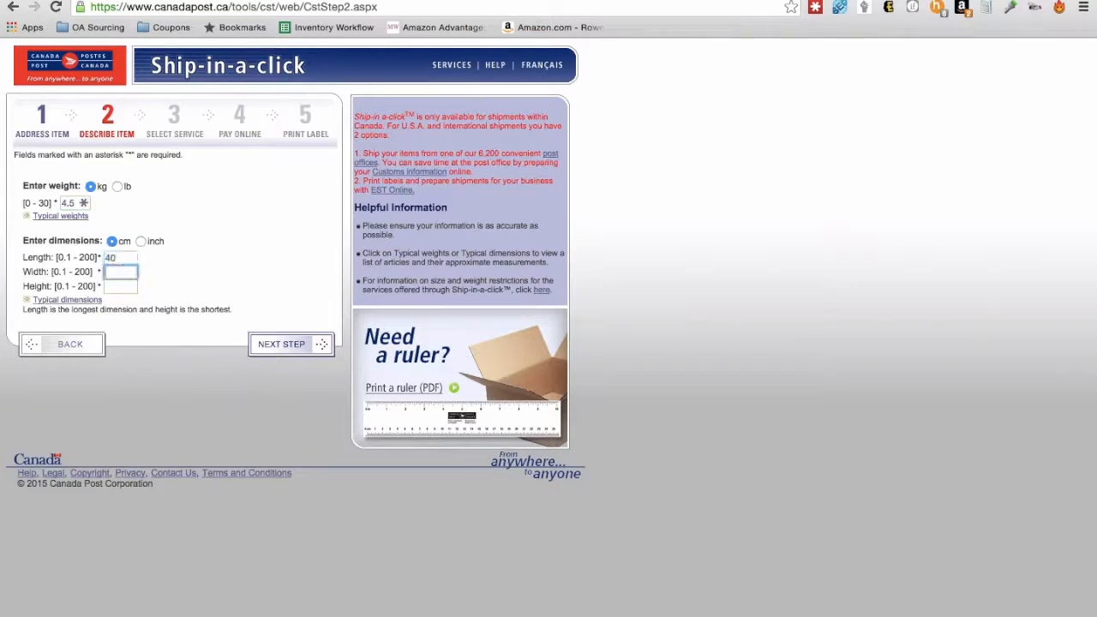
type("30")
key("Tab")
type("30")
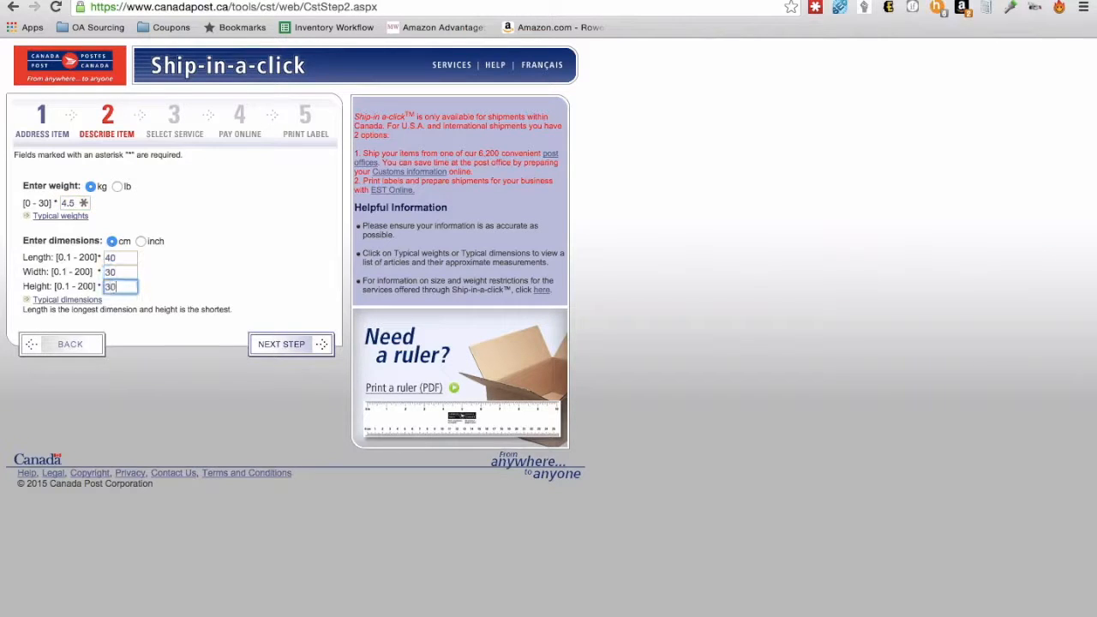
left_click(189, 326)
left_click(295, 346)
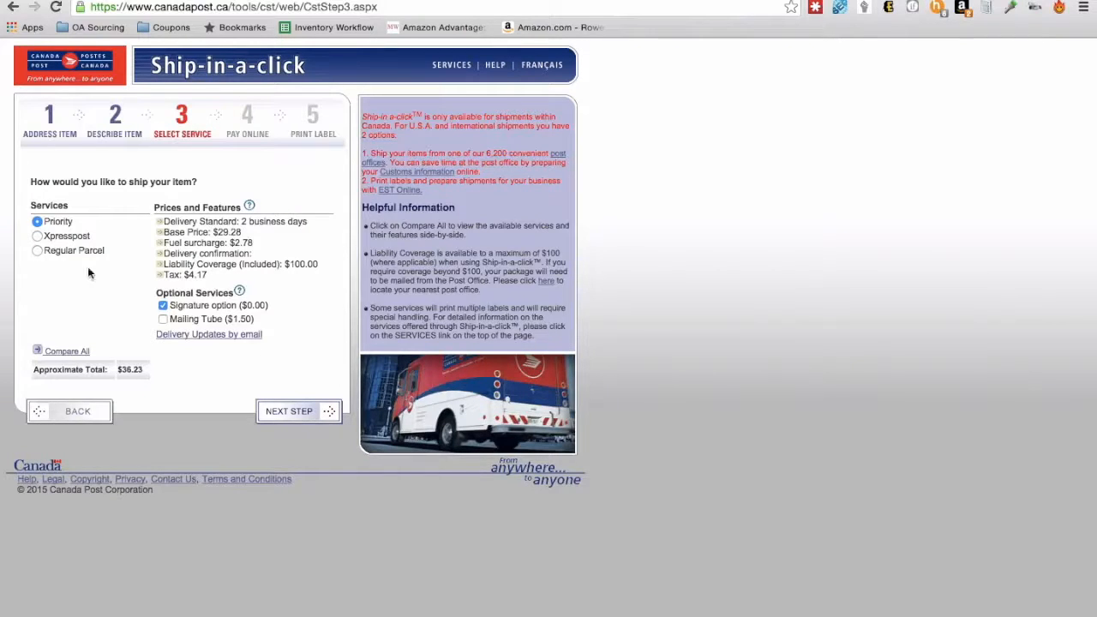
Choose Regular Parcel as the shipping service, then recheck the item description and return to the service selection.
left_click(37, 252)
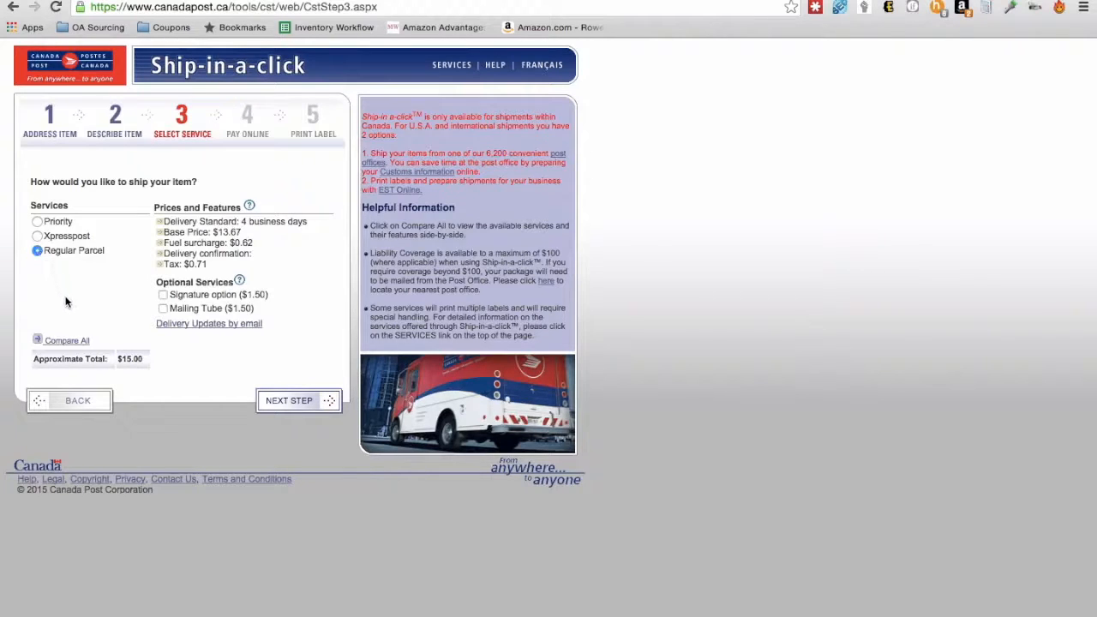
left_click(79, 402)
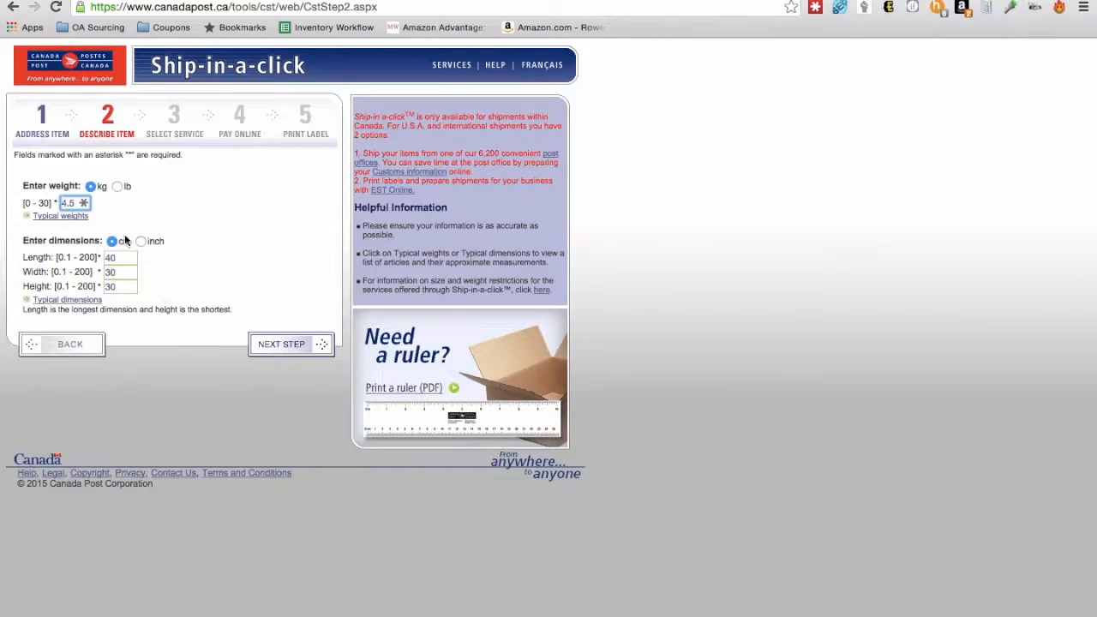
left_click(300, 345)
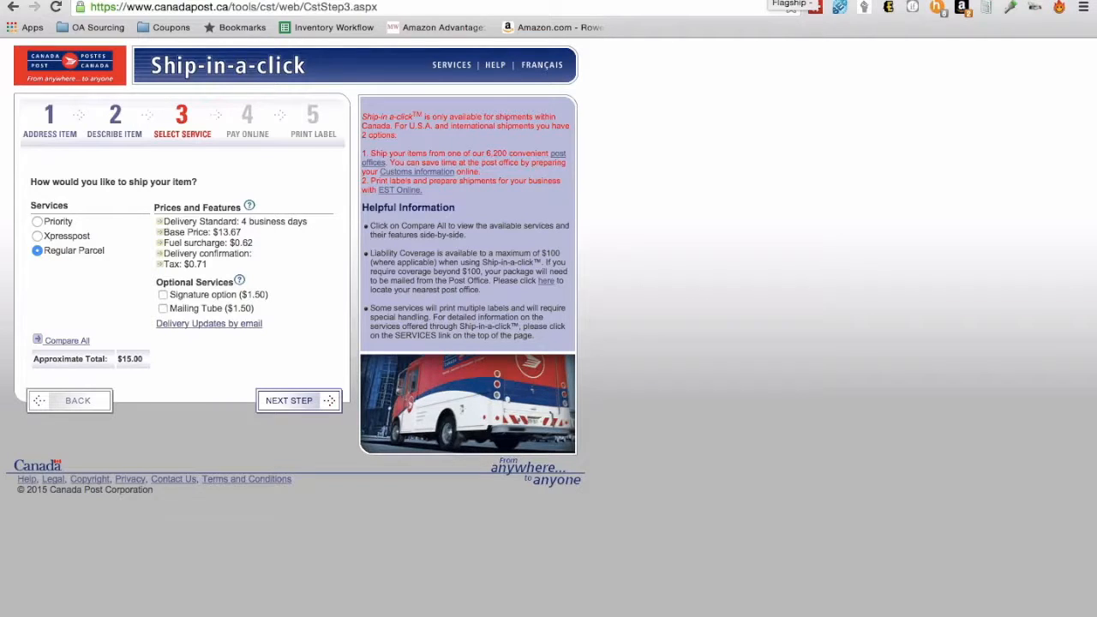
Switch to the Flagship site and open the flagshipcompany.com home page.
left_click(770, 1)
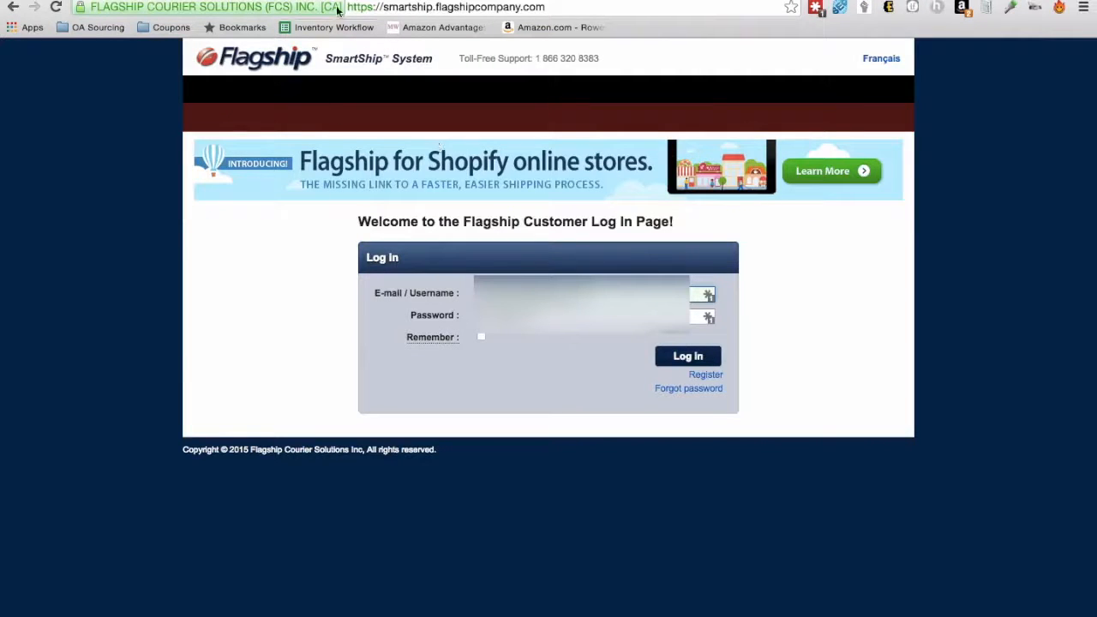
left_click(375, 7)
type("FLA")
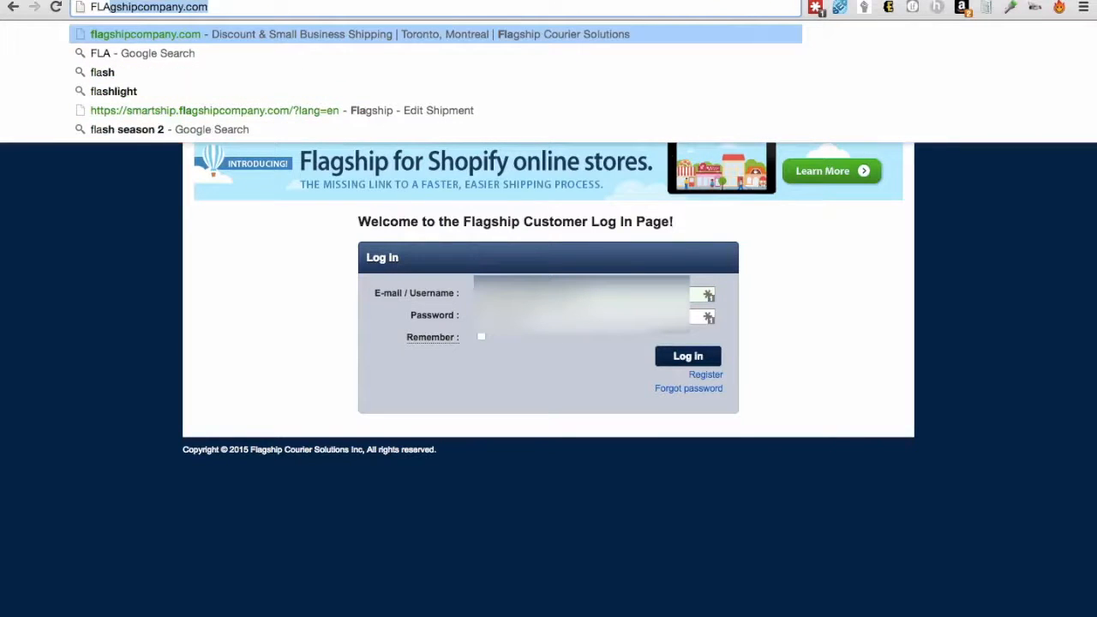
key("Return")
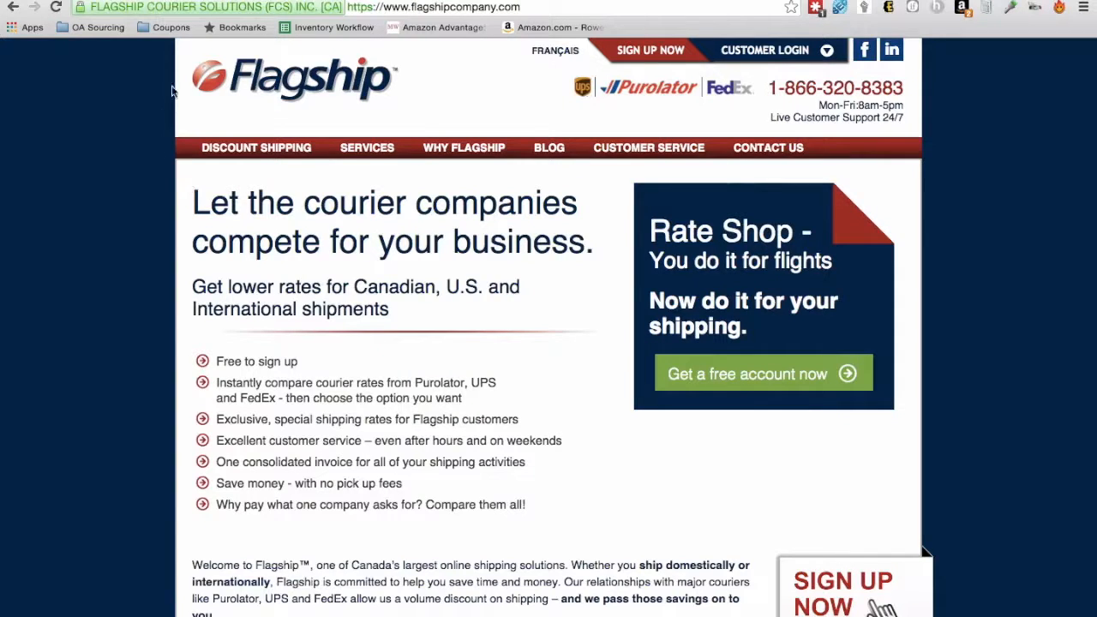
left_click_drag(181, 51, 759, 575)
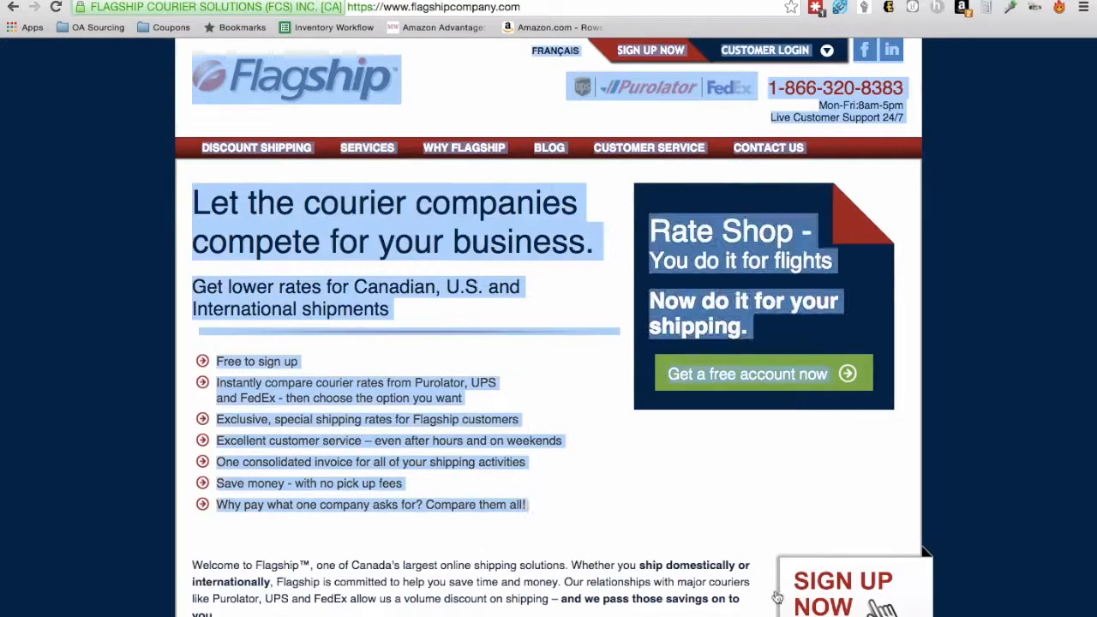
left_click(754, 567)
left_click_drag(754, 563, 152, 194)
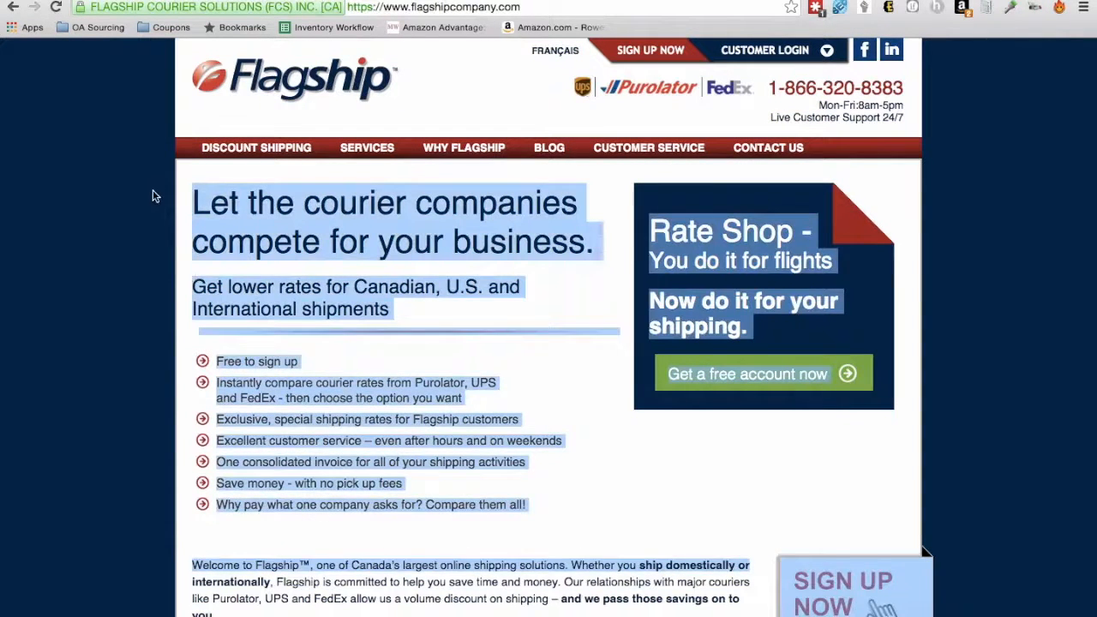
left_click(152, 196)
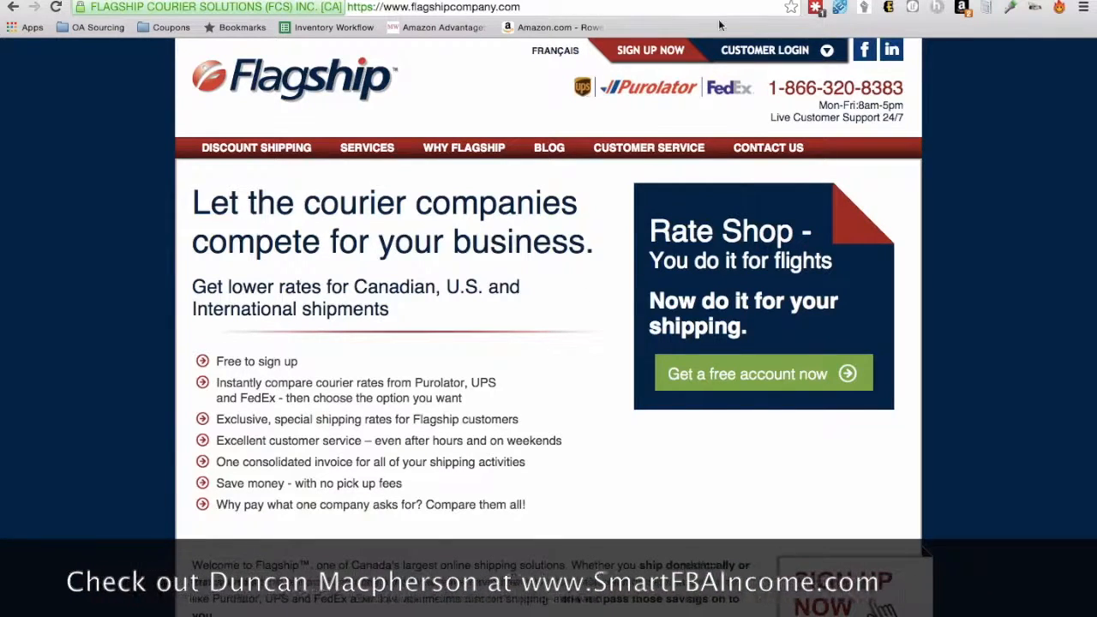
Open Flagship's customer login and sign in with the saved credentials to reach the shipment details form.
left_click(748, 52)
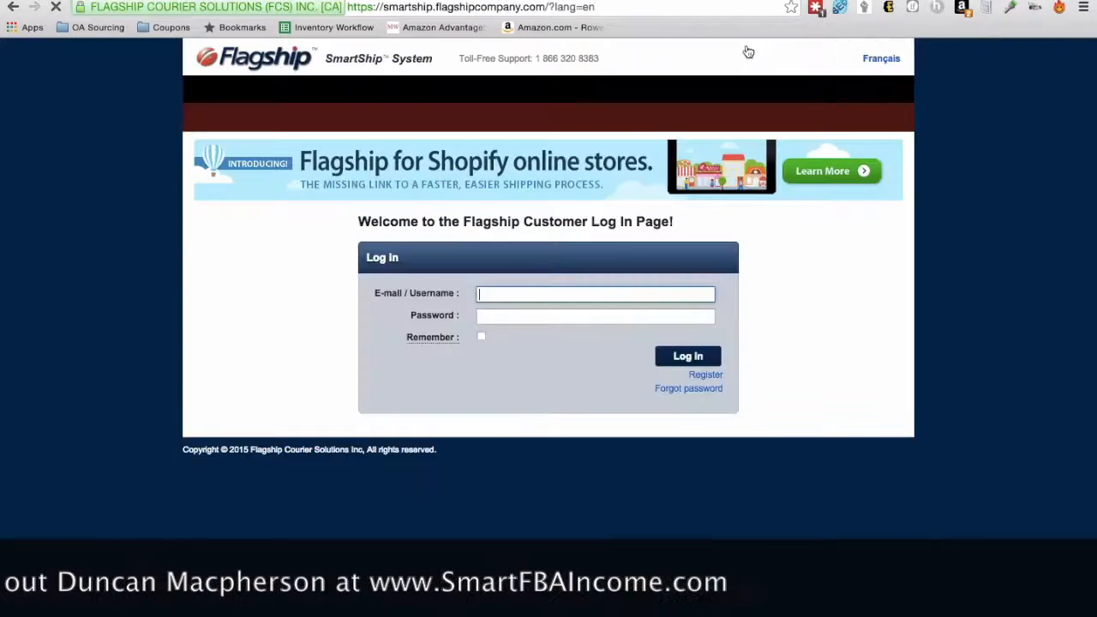
left_click(687, 356)
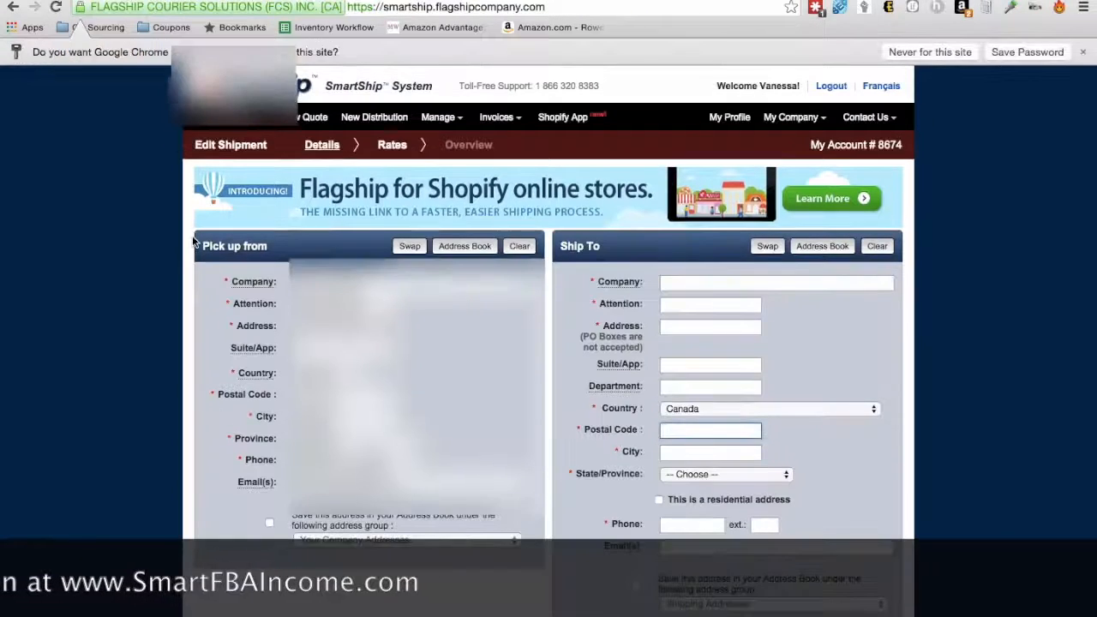
left_click(319, 326)
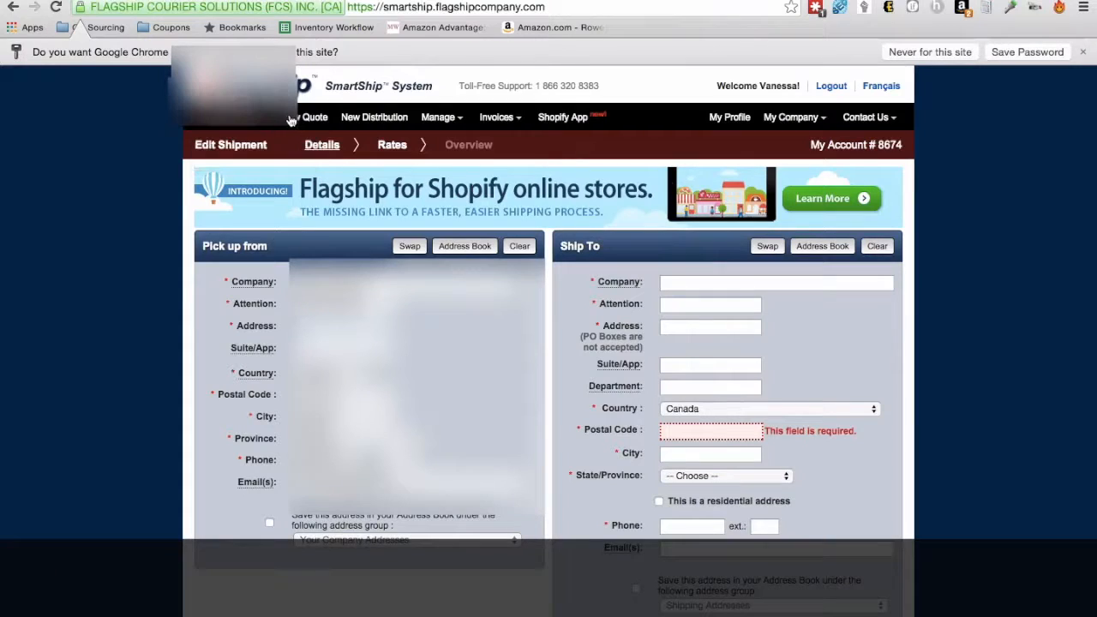
mouse_move(509, 117)
mouse_move(250, 111)
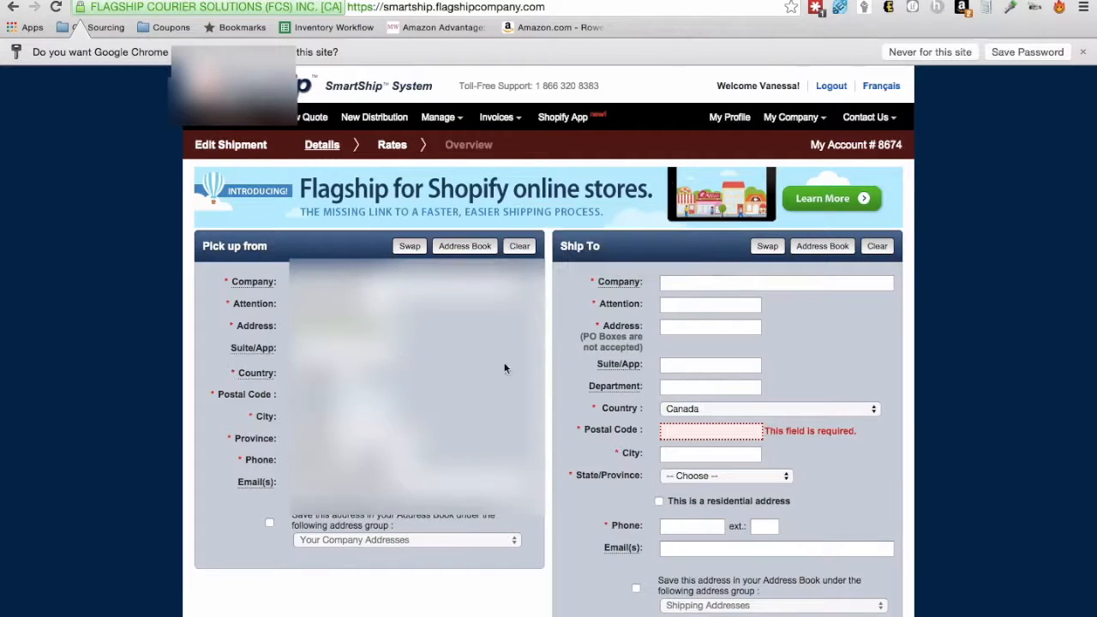
Look up the recipient in the Seller Central shipment and enter Amazon Canada Fulfillment Serv as the Flagship ship-to company.
left_click(708, 283)
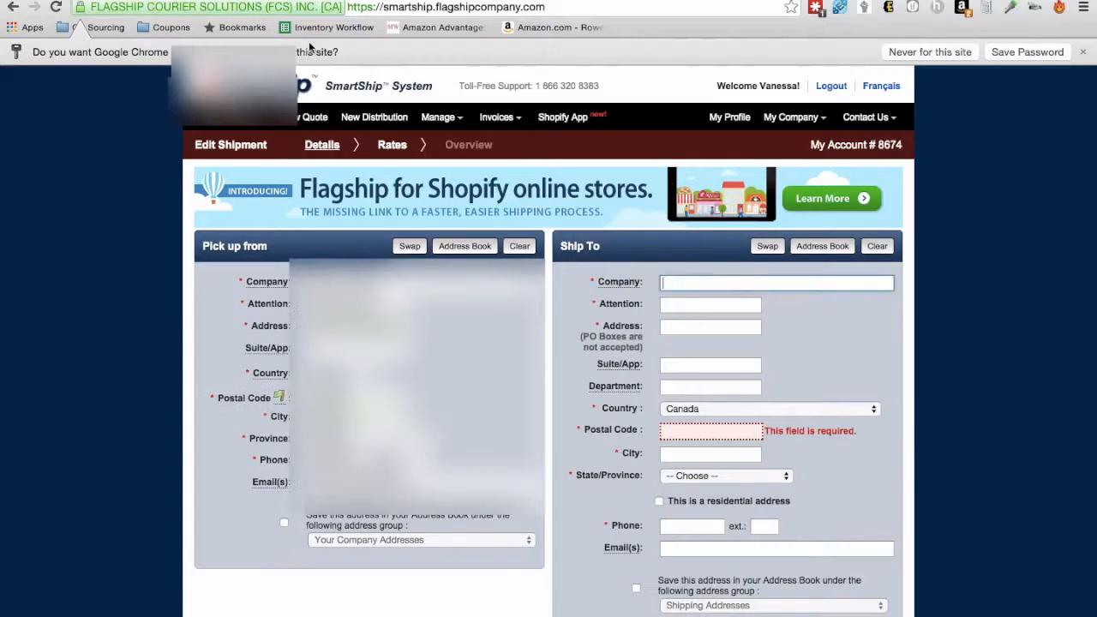
left_click(302, 1)
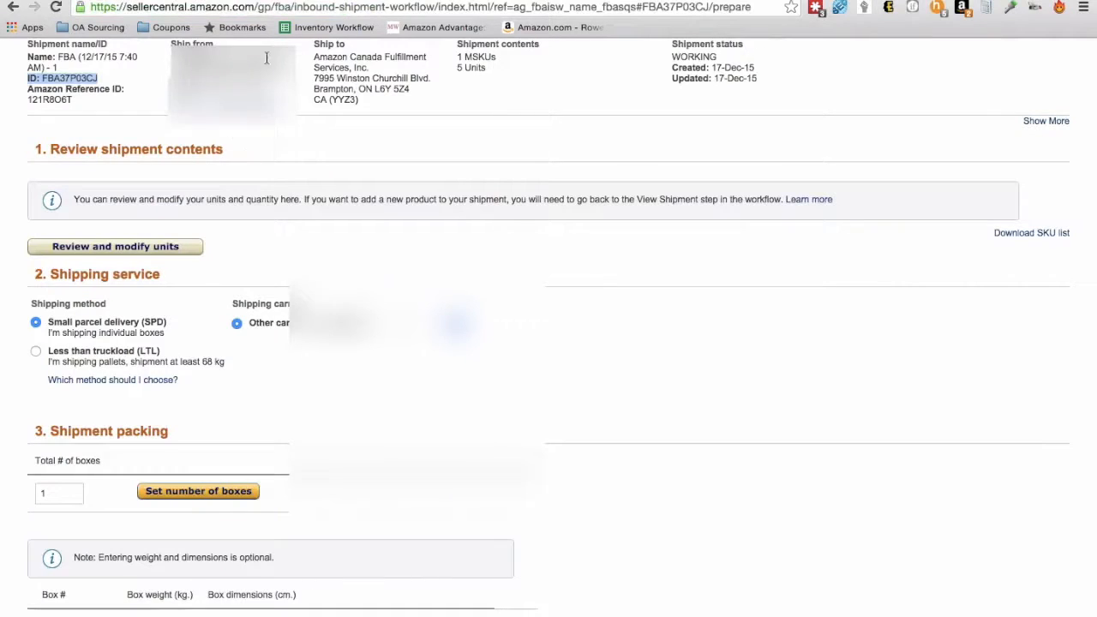
mouse_move(370, 68)
left_mouse_down()
mouse_move(312, 56)
mouse_move(390, 66)
left_mouse_up()
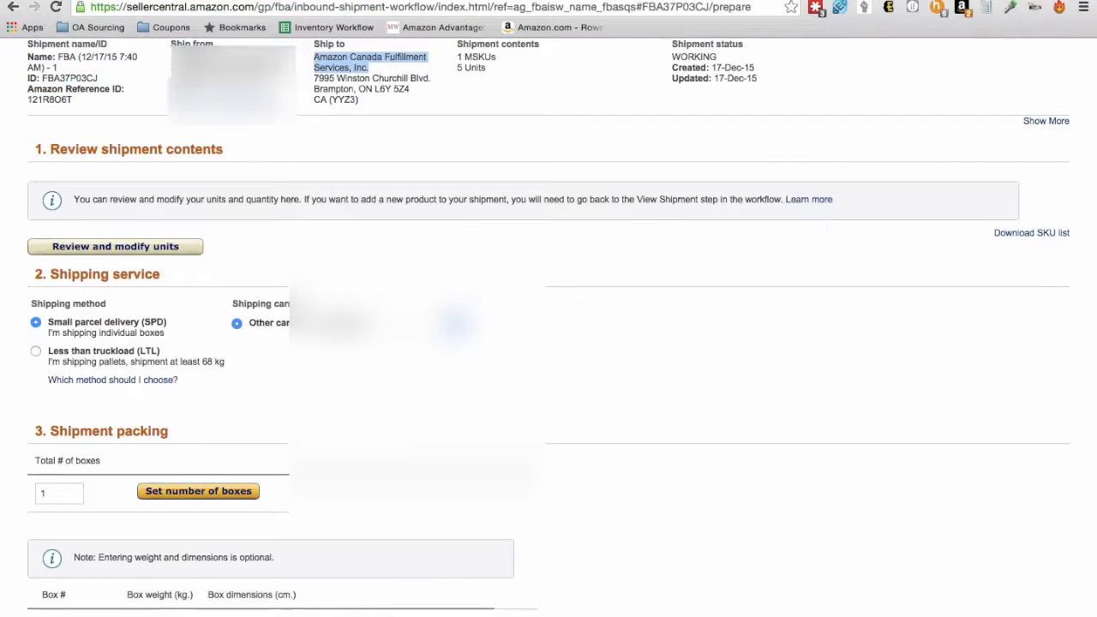
left_click(480, 0)
left_click(711, 283)
type("Amazon Canada Fulfillment Serv")
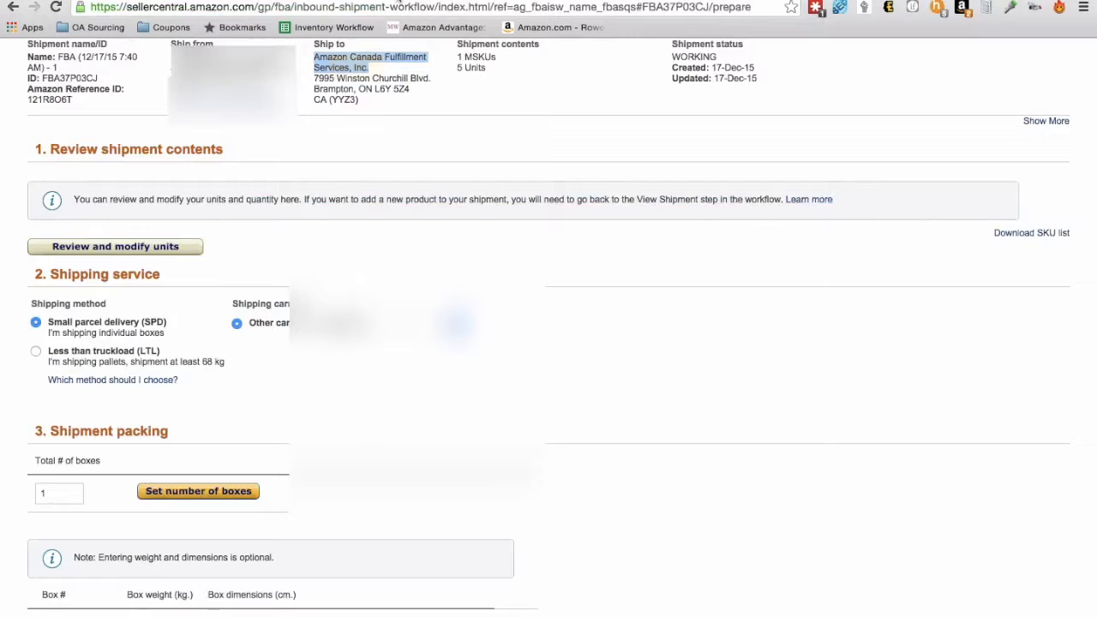
Copy the shipment ID from Seller Central into the Attention field of the Flagship ship-to address.
left_click(398, 2)
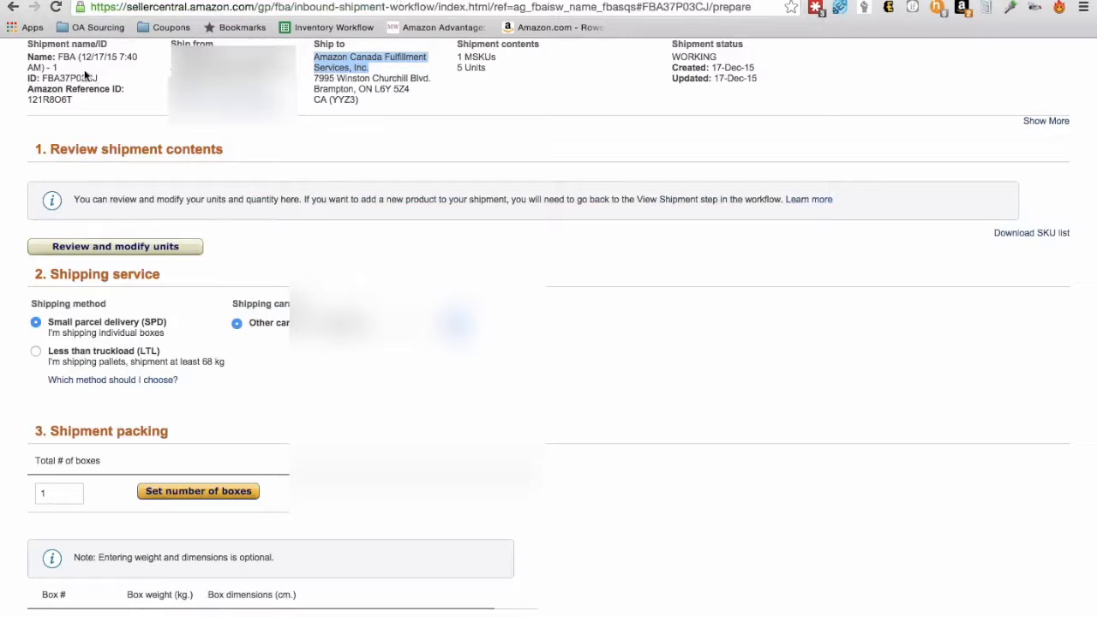
left_click_drag(102, 78, 25, 78)
key("super+c")
left_click(27, 80)
left_click(108, 83)
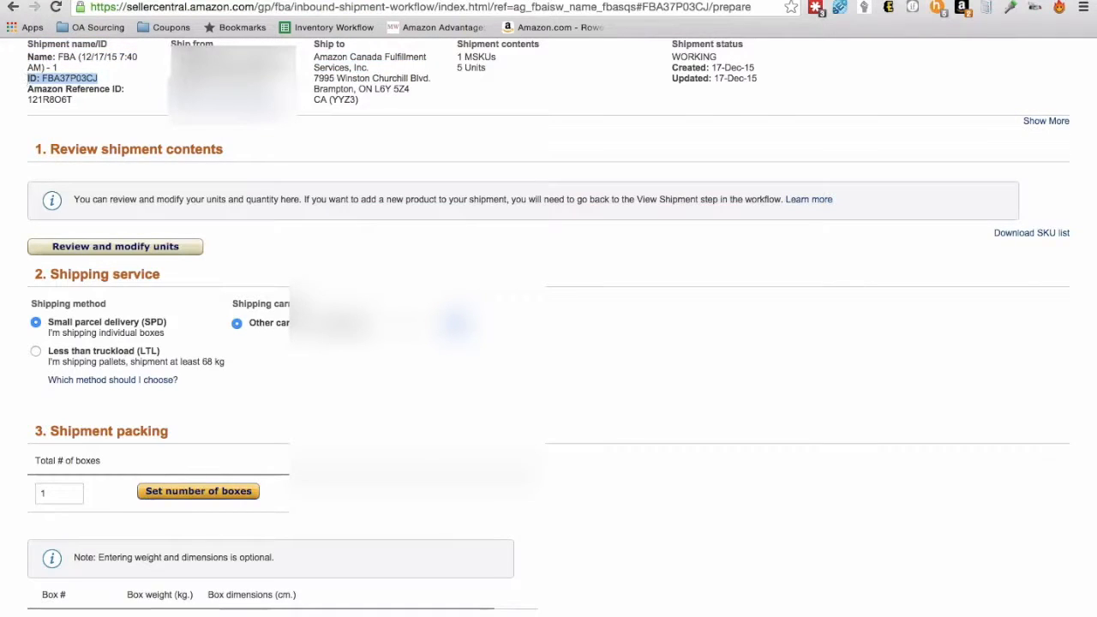
key("ctrl+Tab")
left_click(703, 306)
key("super+v")
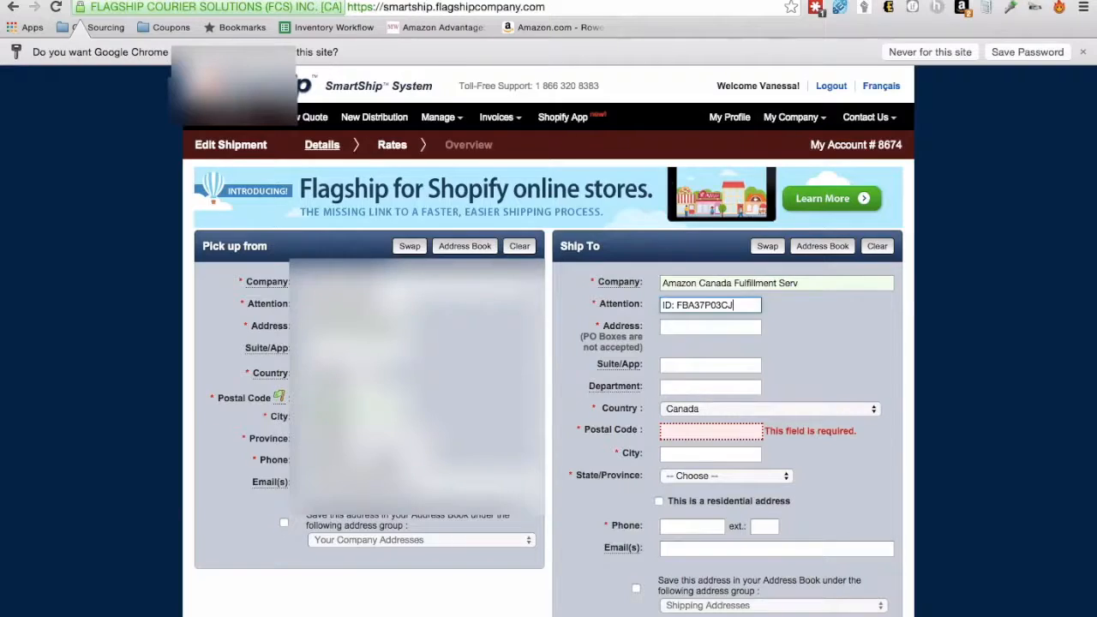
Copy the fulfillment center's street address from Seller Central into the Flagship ship-to address.
left_click(368, 1)
left_click_drag(314, 77, 436, 75)
key("super+c")
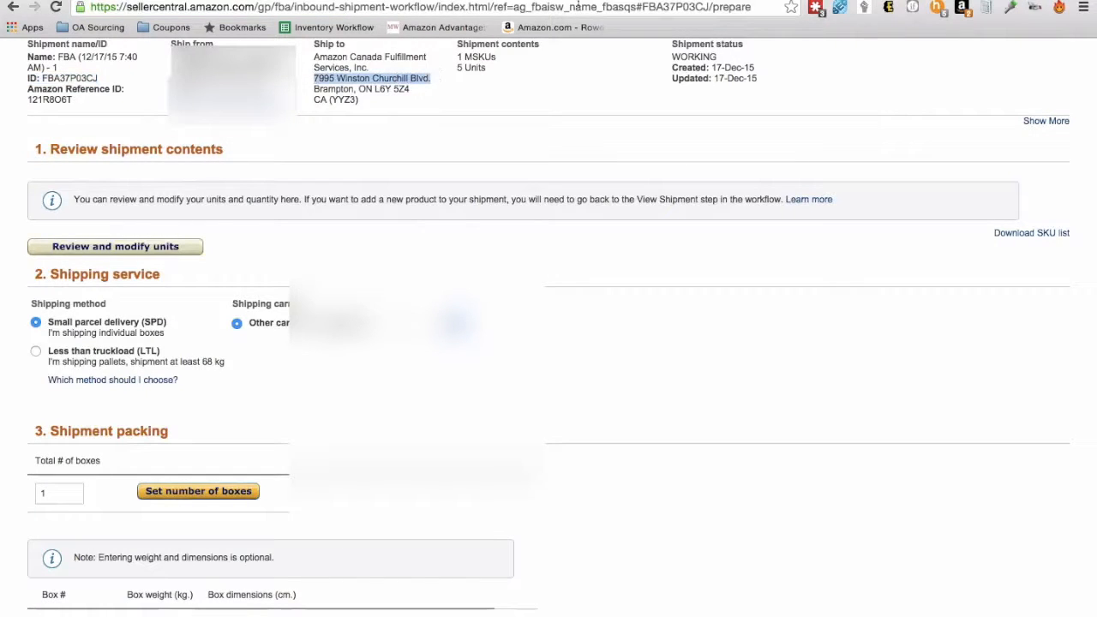
key("ctrl+Tab")
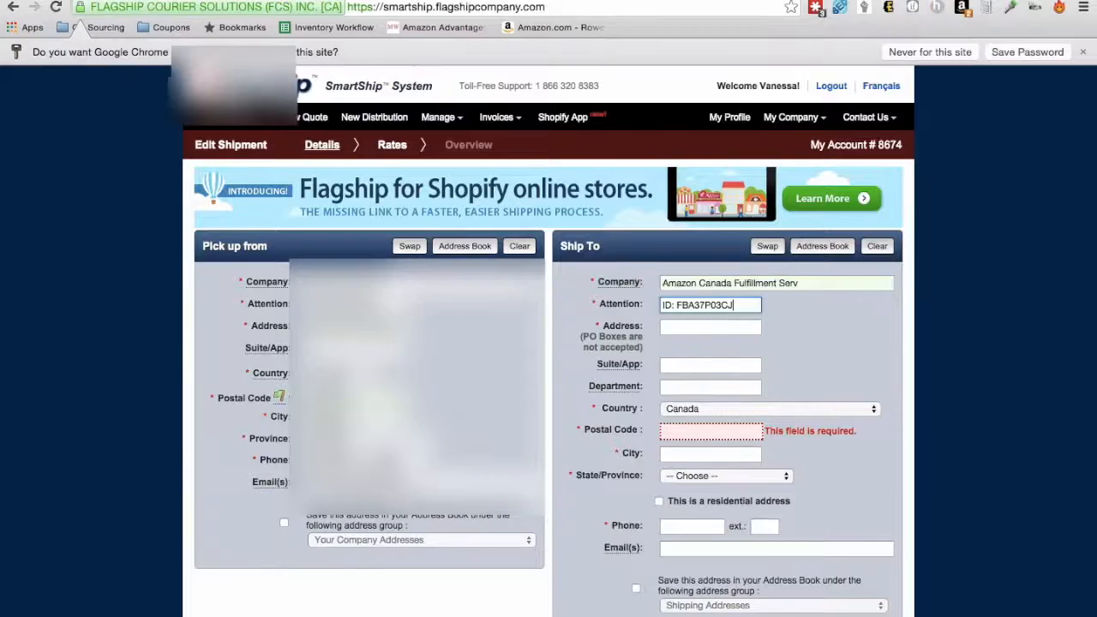
left_click(680, 326)
key("super+v")
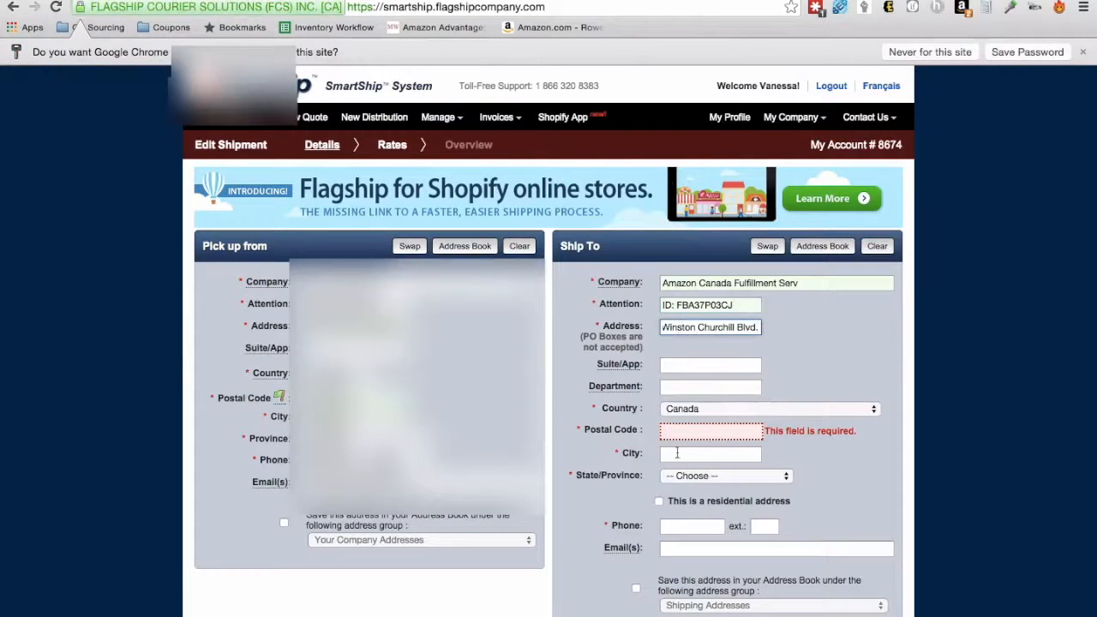
Complete the remaining ship-to details, enter a 40 × 30 × 20 cm, 4.2 kg package in metric units, and set the pickup window to 14:00–17:00.
scroll(591, 523, "down", 3)
scroll(590, 528, "down", 5)
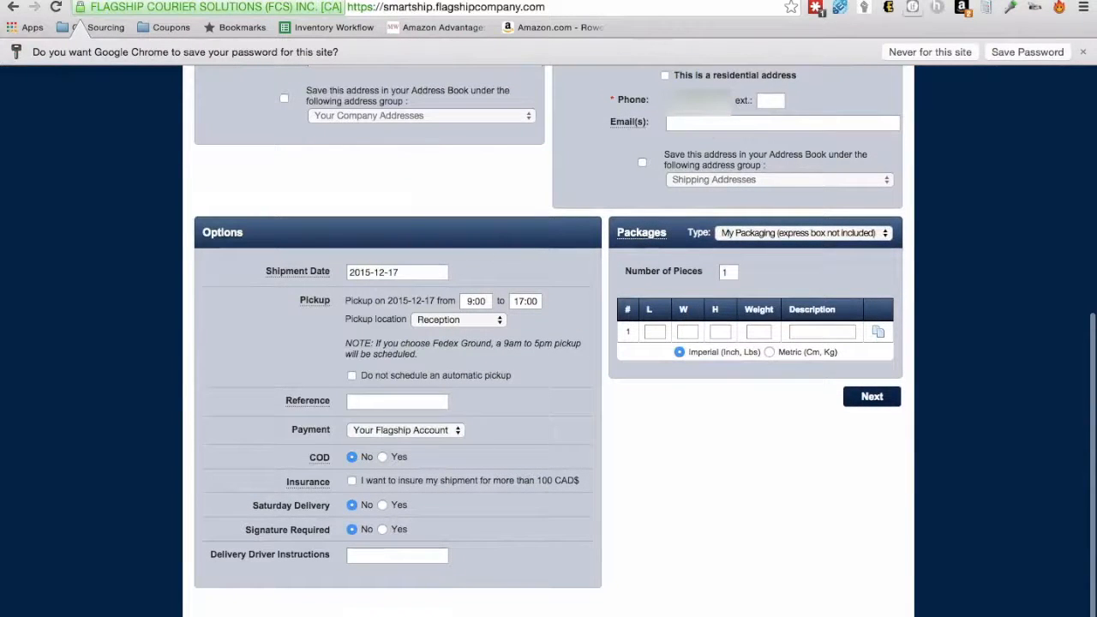
mouse_move(924, 0)
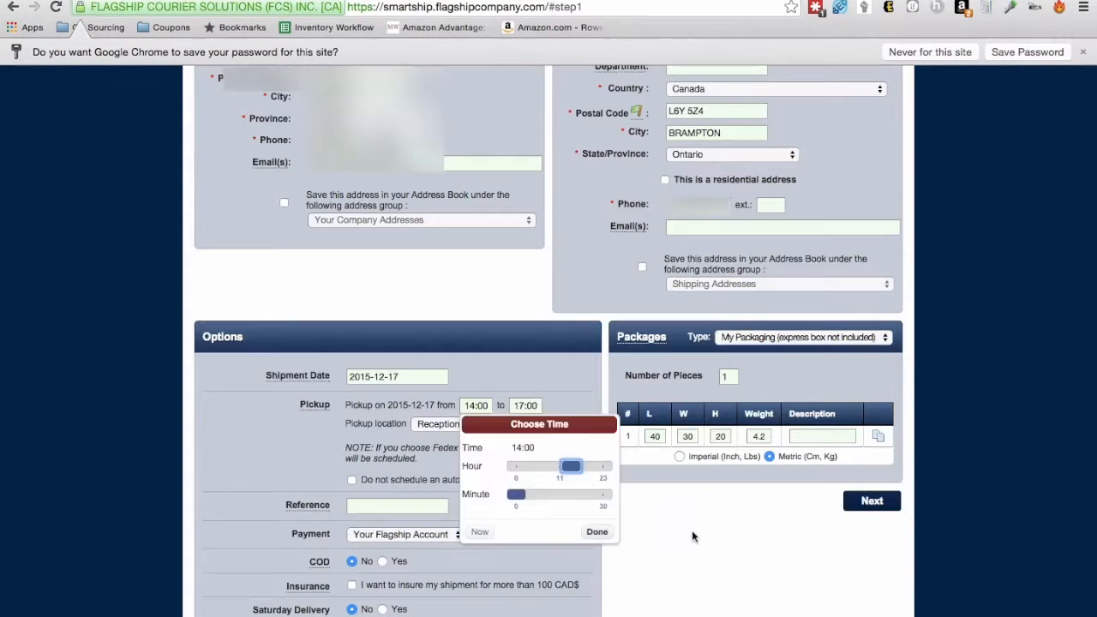
left_click(594, 529)
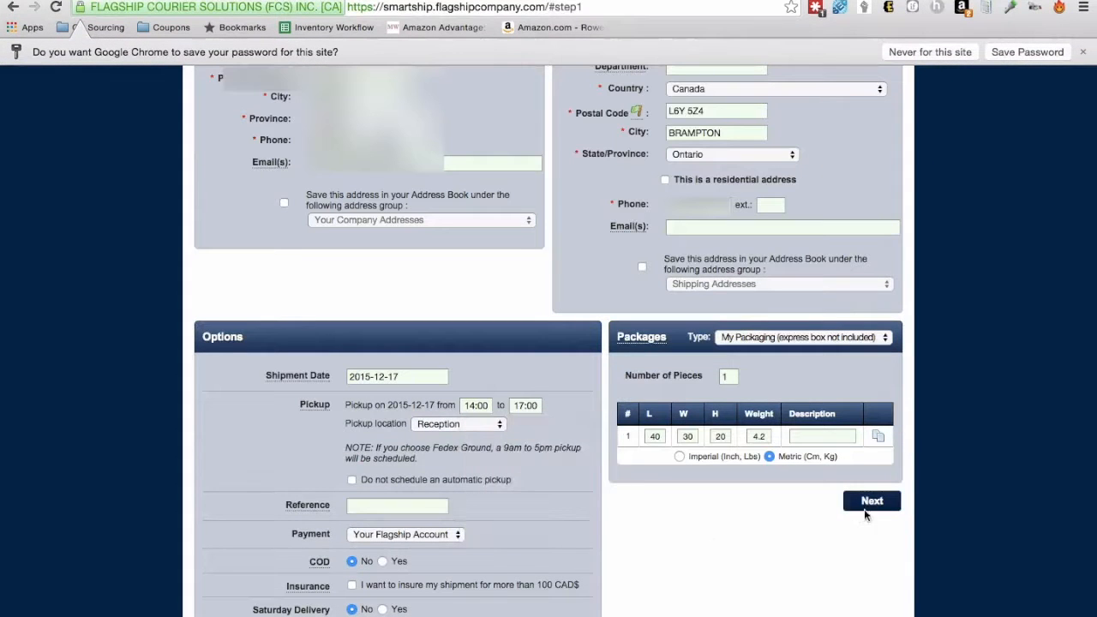
Submit the shipment details to retrieve the courier rates and review the available services.
left_click(871, 502)
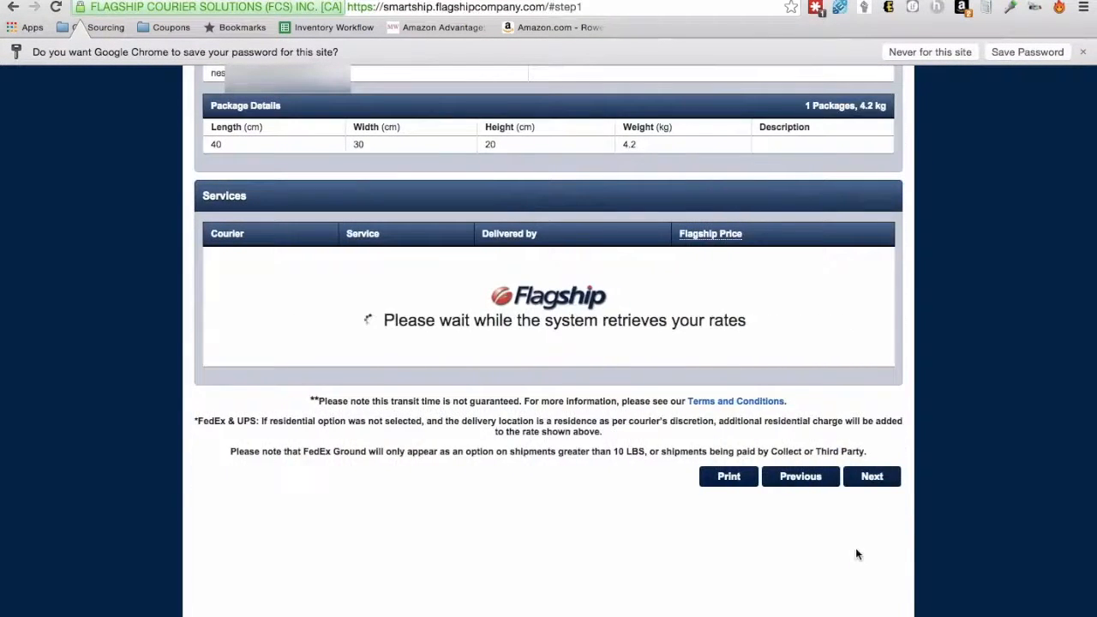
scroll(911, 500, "down", 3)
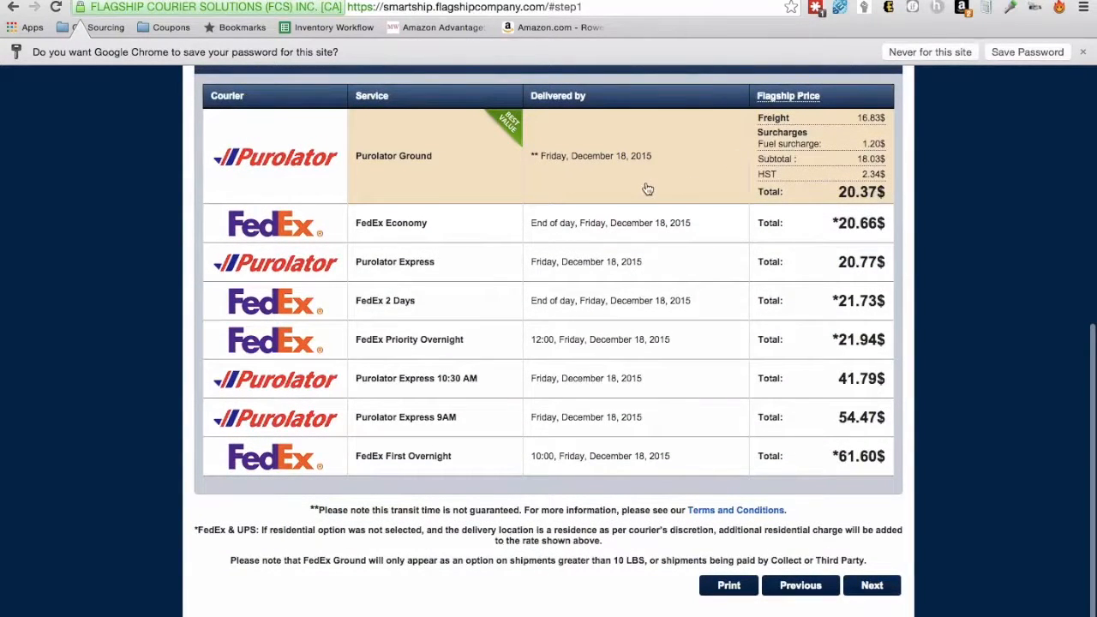
Approve and confirm the Purolator Ground shipment on Flagship, and open its regular shipping label.
left_click(873, 585)
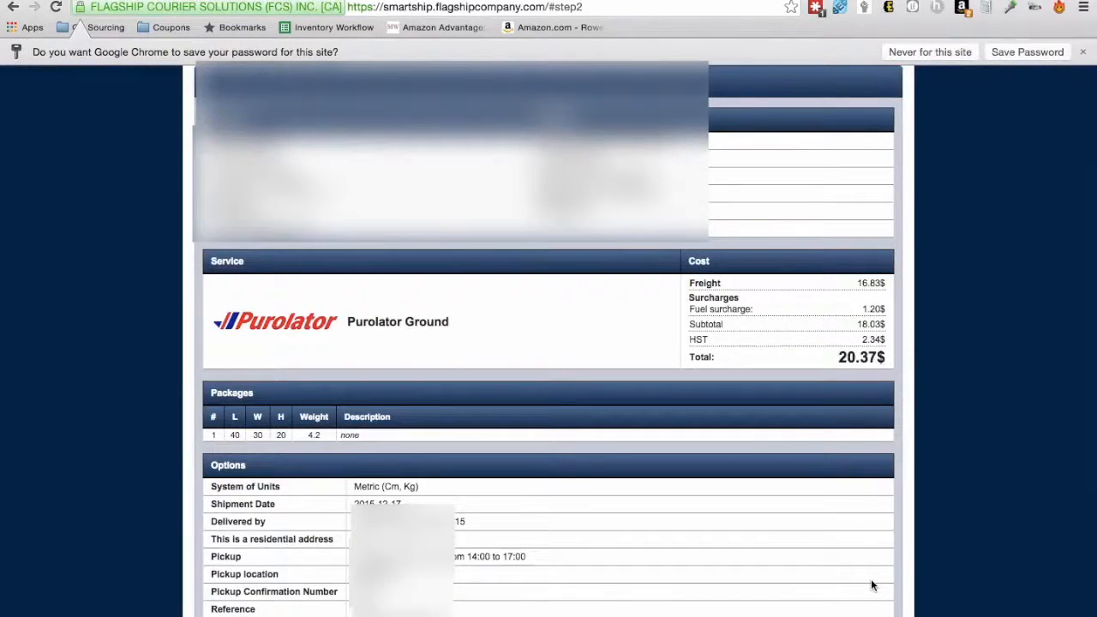
scroll(871, 585, "down", 5)
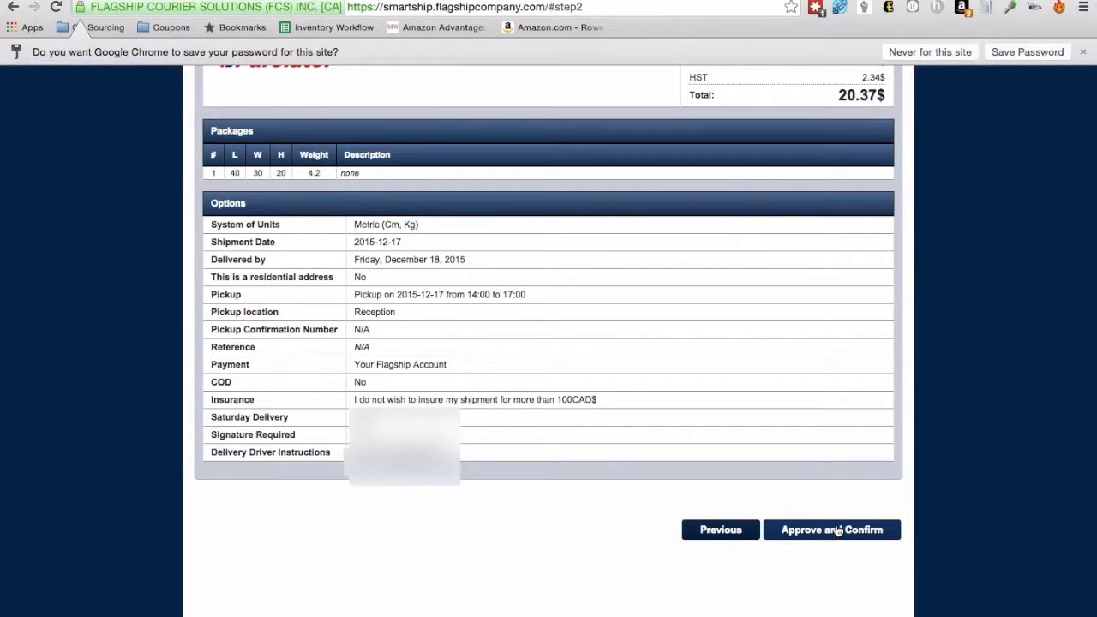
left_click(837, 531)
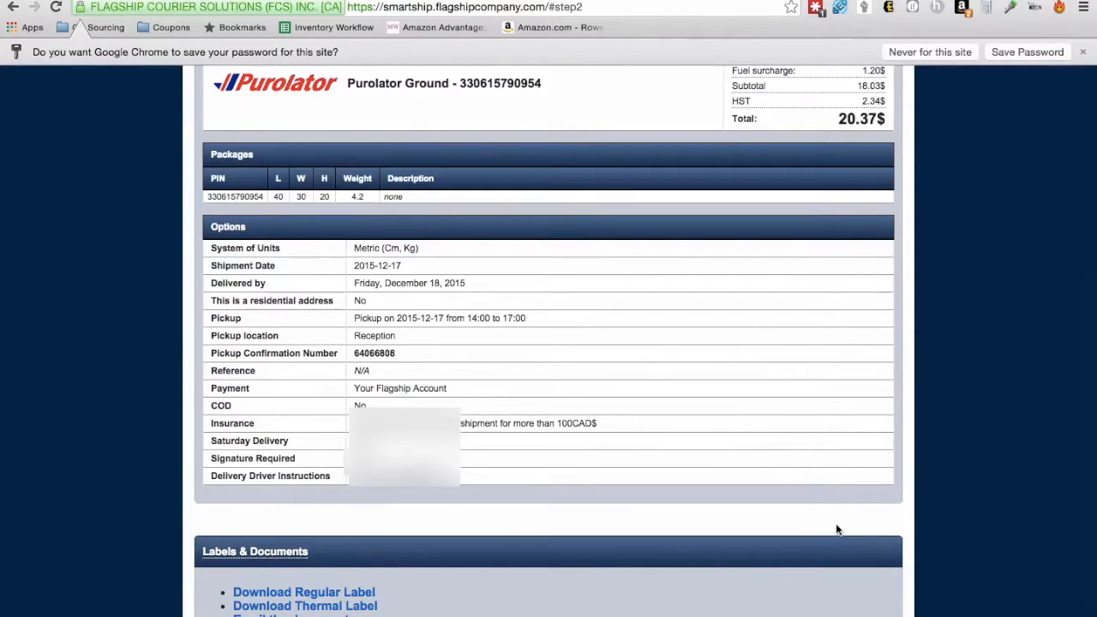
scroll(838, 531, "down", 3)
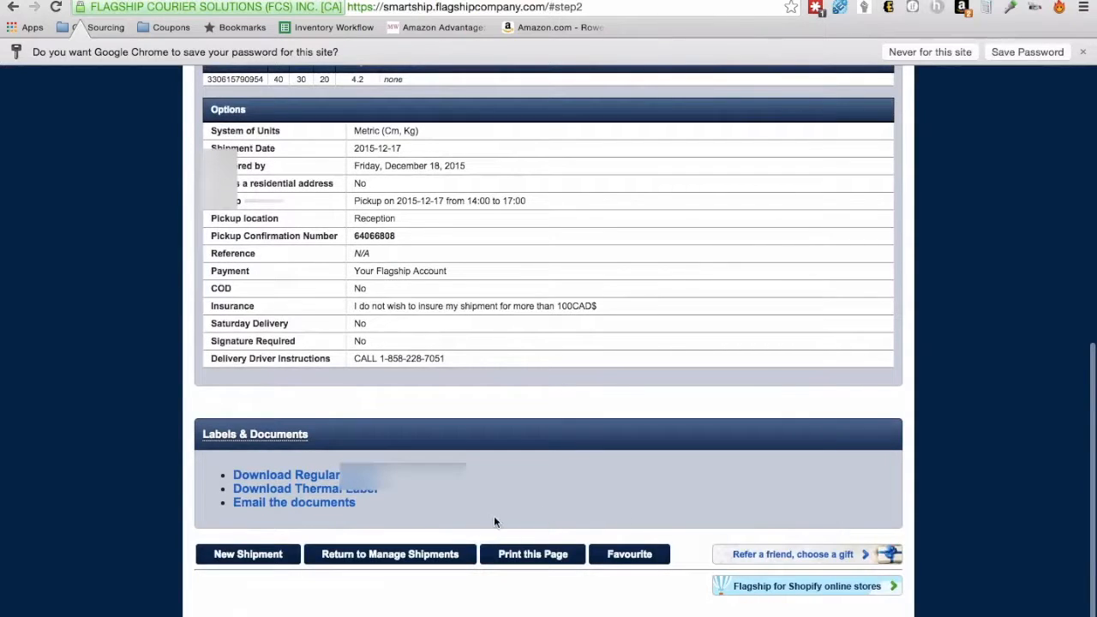
left_click(339, 480)
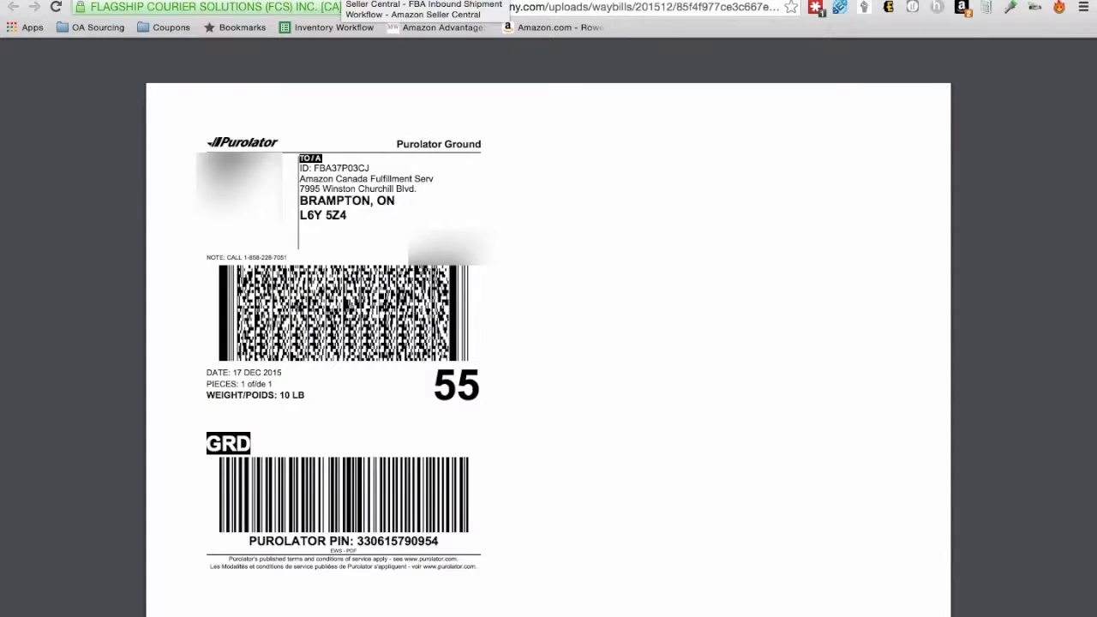
Return to the FBA shipment in Seller Central and change the small parcel shipping carrier from Canada Post to Other.
left_click(341, 1)
left_click(369, 435)
scroll(369, 439, "down", 5)
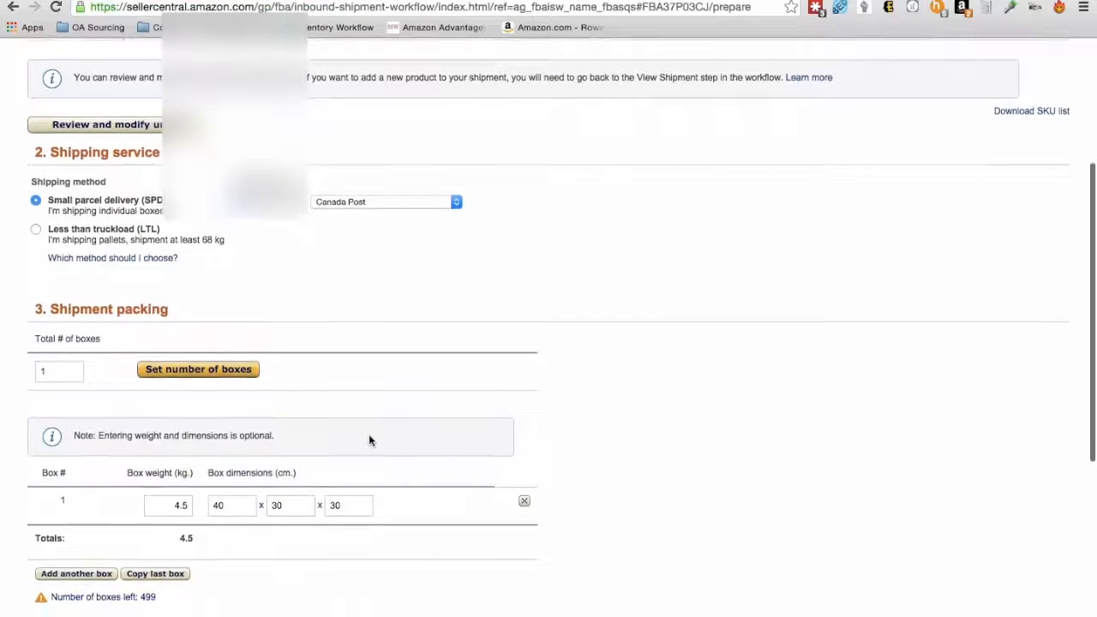
scroll(369, 434, "down", 2)
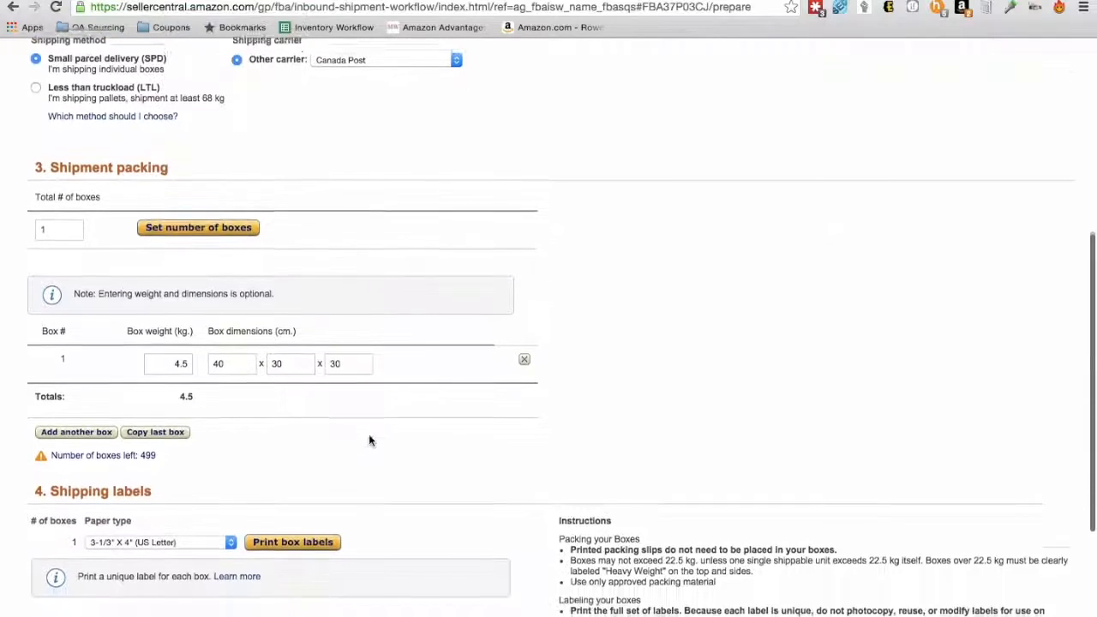
scroll(400, 295, "up", 1)
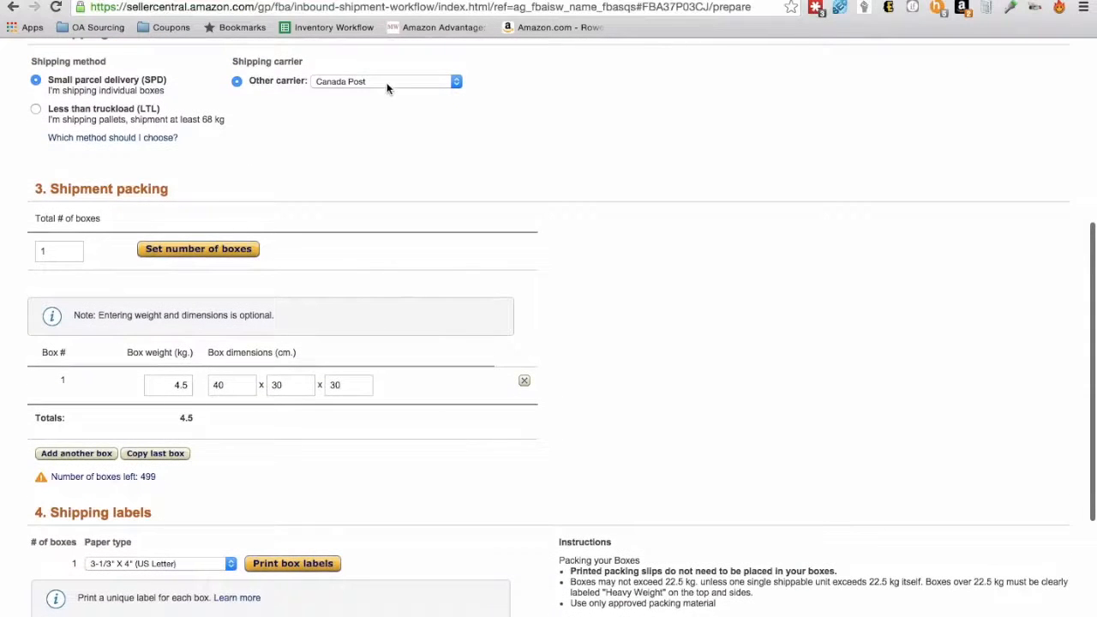
left_click(387, 81)
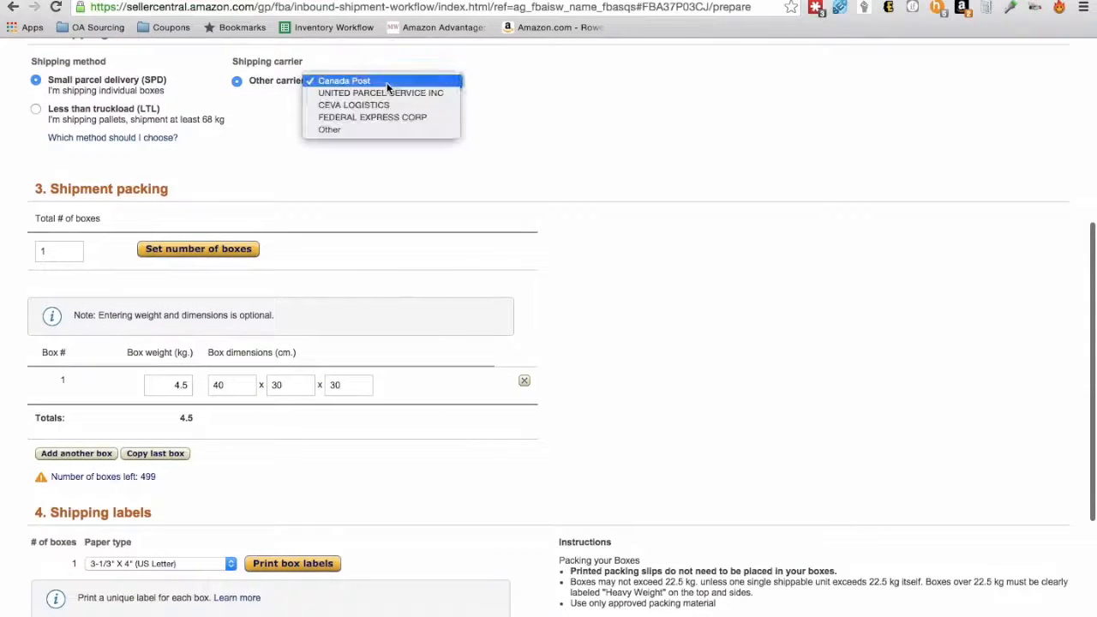
left_click(386, 130)
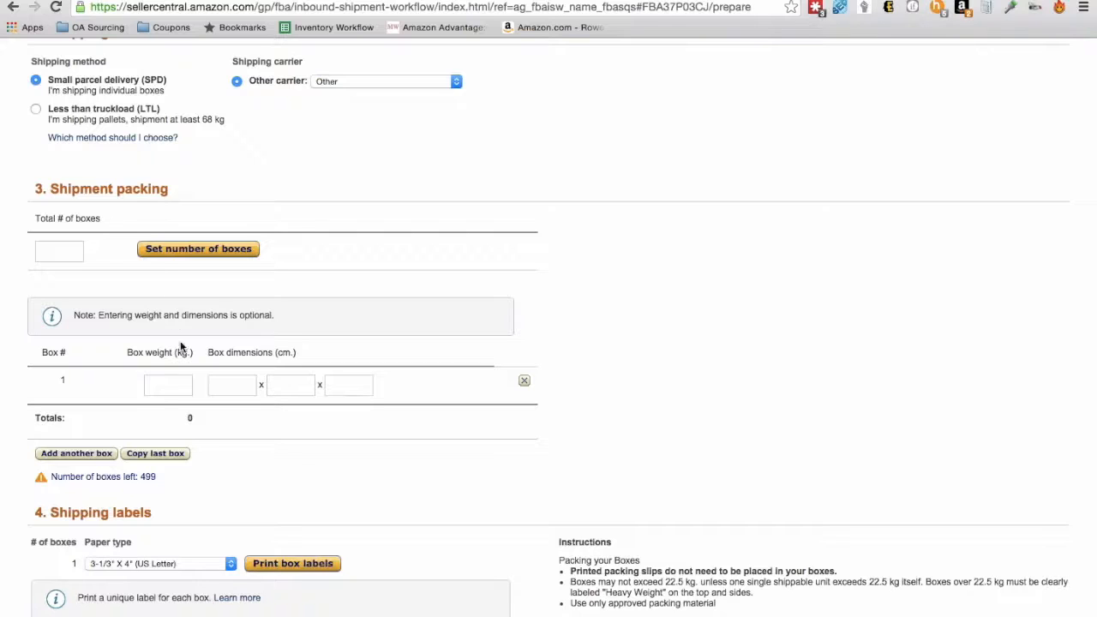
Enter a weight of 4.2 kg and dimensions of 40 × 30 × 20 cm for box 1.
left_click(152, 388)
type("4.2")
key("Tab")
type("40")
key("Tab")
type("30")
key("Tab")
type("20")
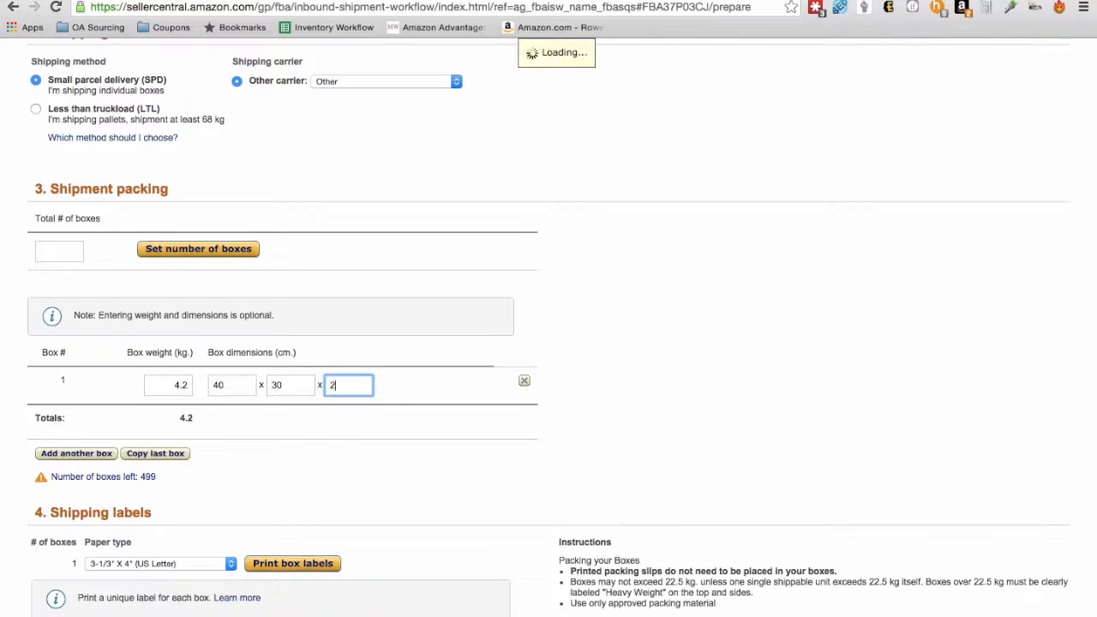
left_click(337, 483)
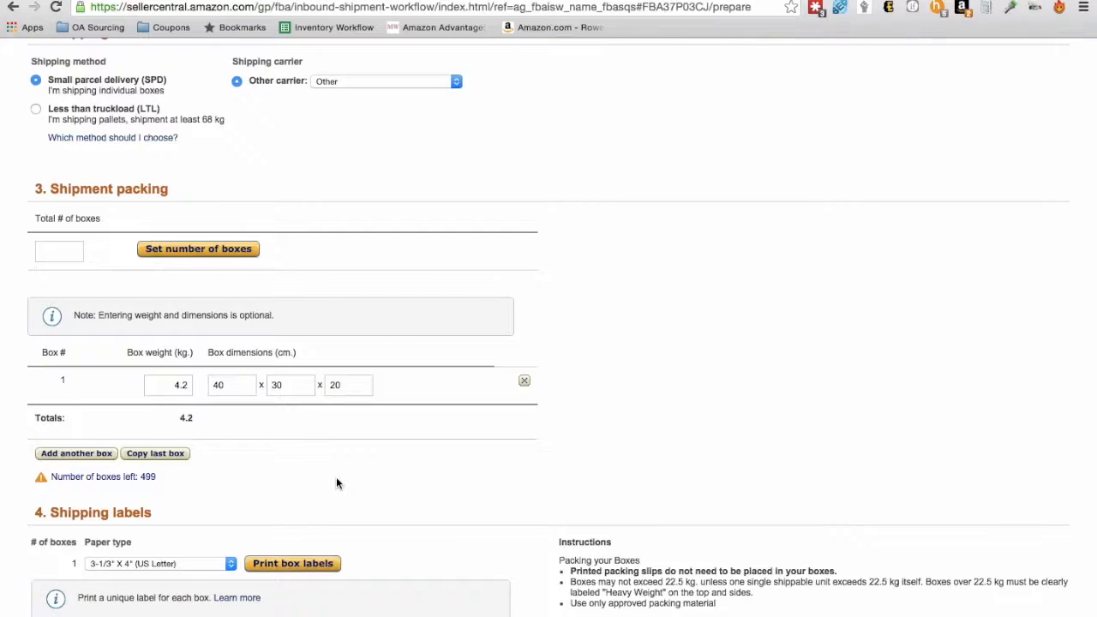
Generate the shipment's box label and view the downloaded package (1).pdf, ending back on the Seller Central shipment page.
scroll(336, 482, "down", 3)
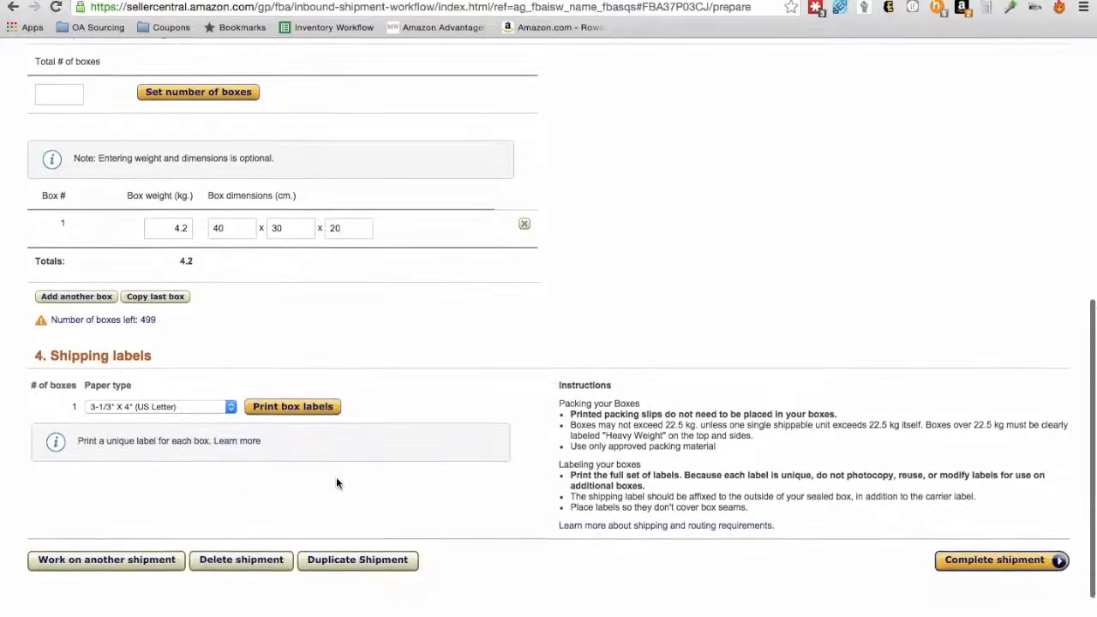
scroll(300, 429, "down", 1)
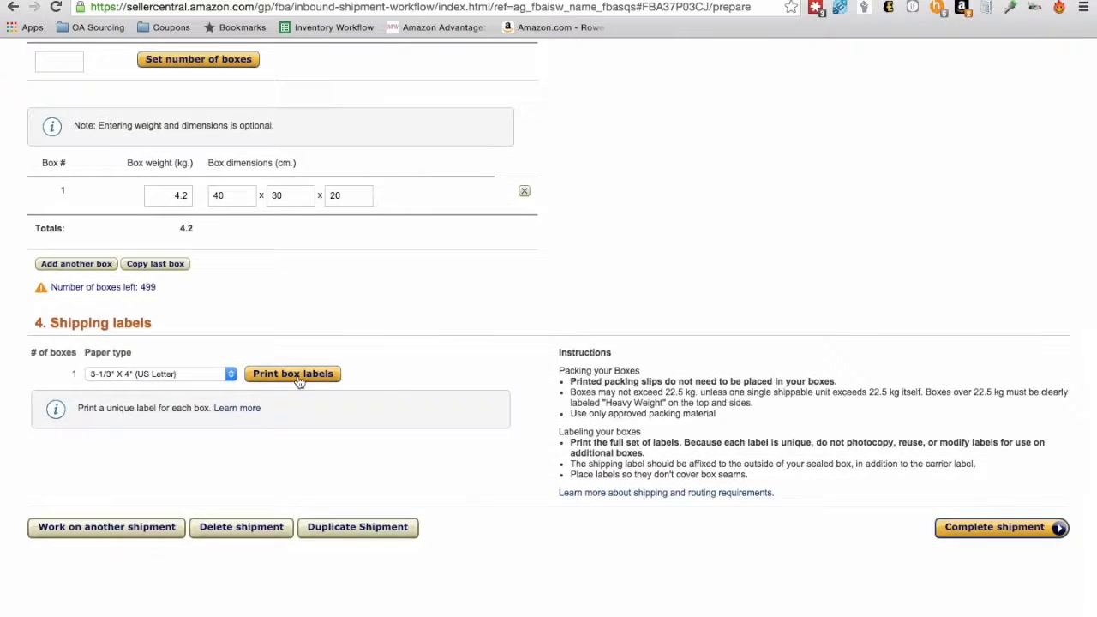
left_click(300, 372)
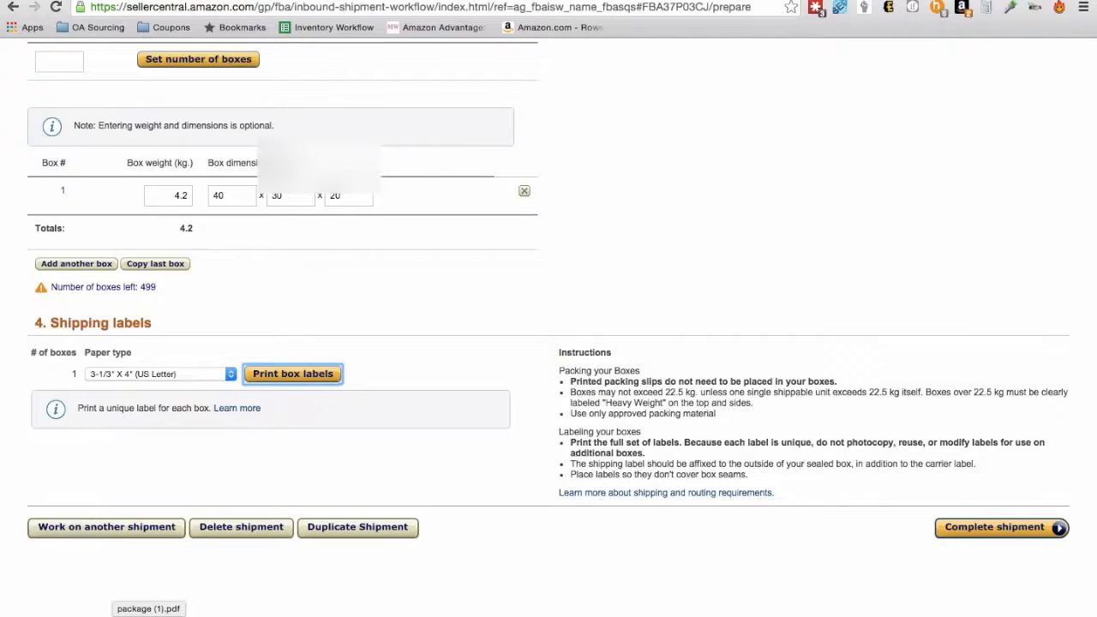
left_click(148, 608)
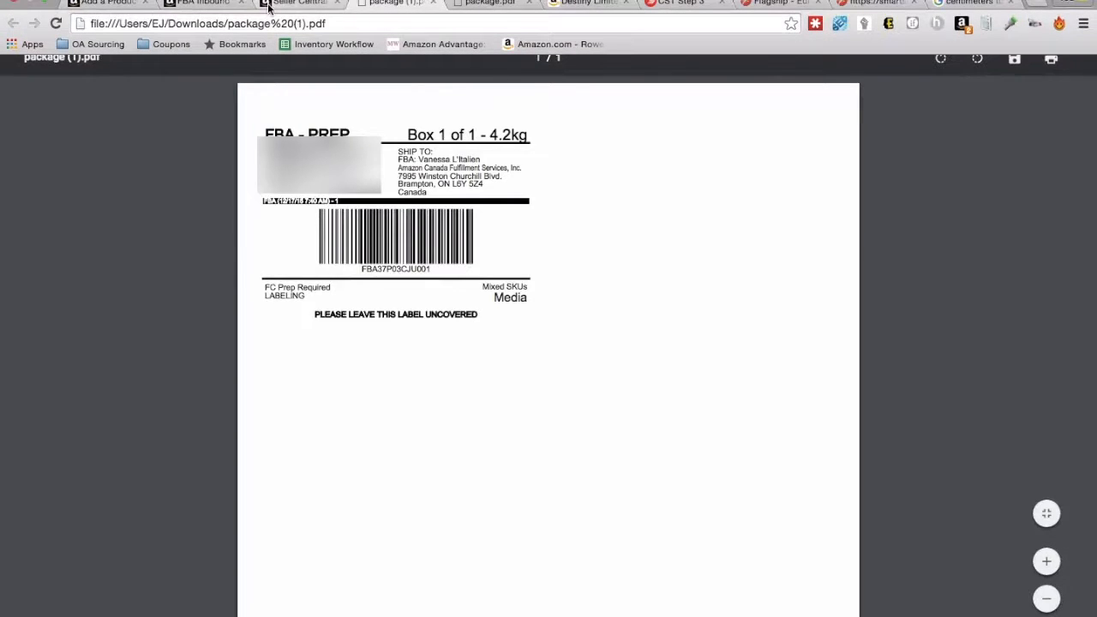
left_click(268, 7)
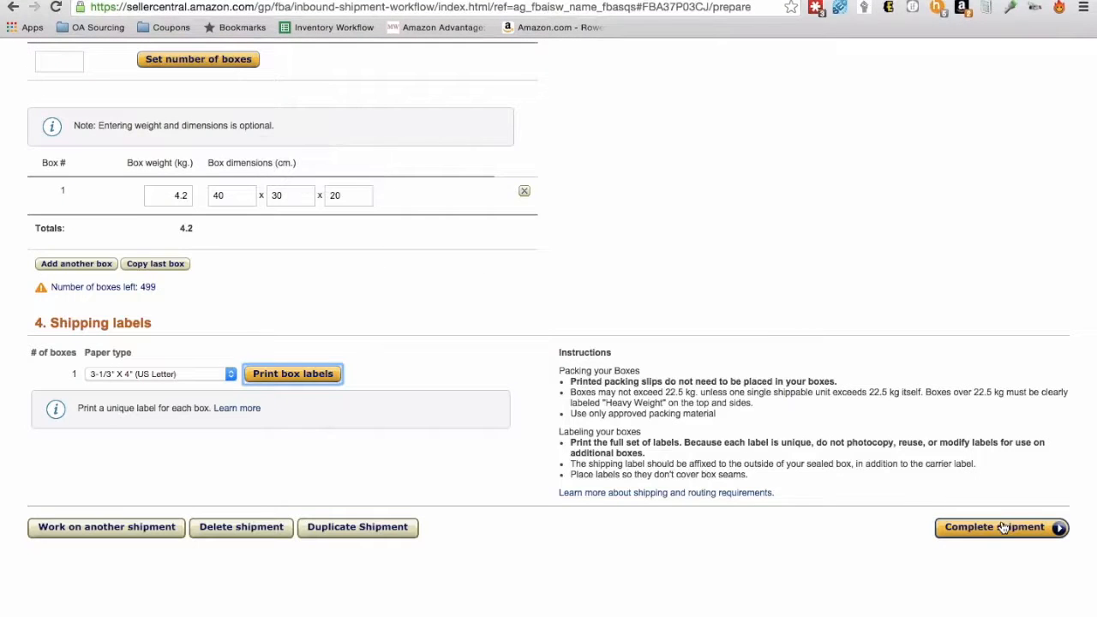